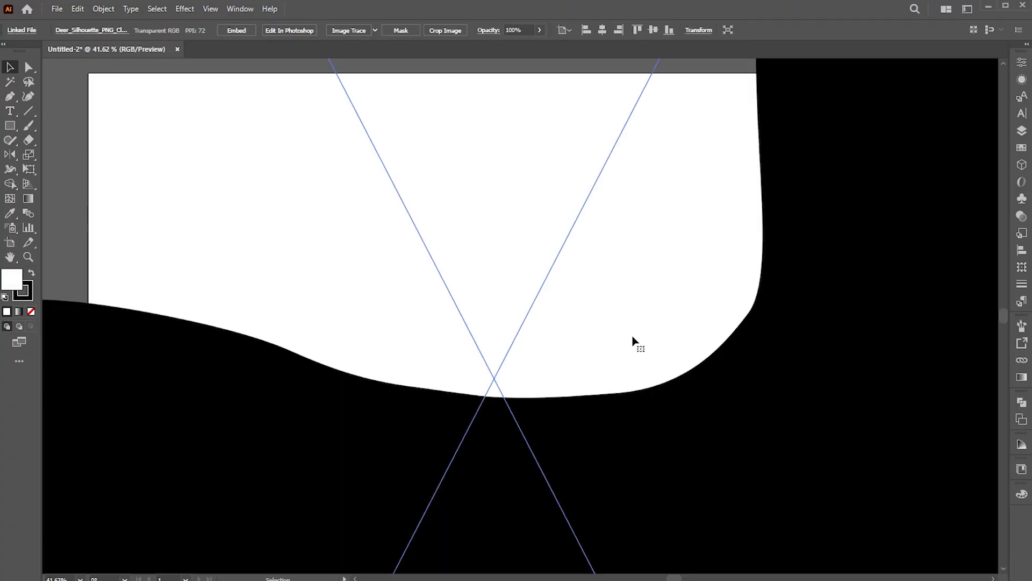
- Convert the placed deer silhouette image to a tracing with Image Trace's Make command
{"action": "scroll", "coordinate": [566, 337], "scroll_direction": "down", "scroll_amount": 10}
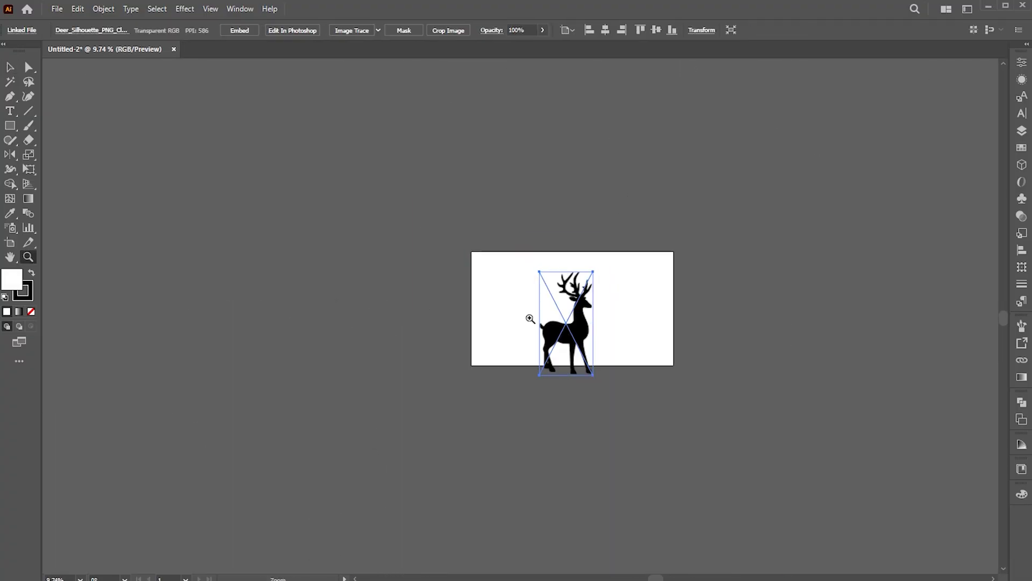
{"action": "scroll", "coordinate": [661, 336], "scroll_direction": "up", "scroll_amount": 5}
{"action": "left_click_drag", "start_coordinate": [684, 392], "coordinate": [529, 318]}
{"action": "key", "text": "z"}
{"action": "left_click_drag", "start_coordinate": [540, 279], "coordinate": [592, 297]}
{"action": "key", "text": "v"}
{"action": "key", "text": "p"}
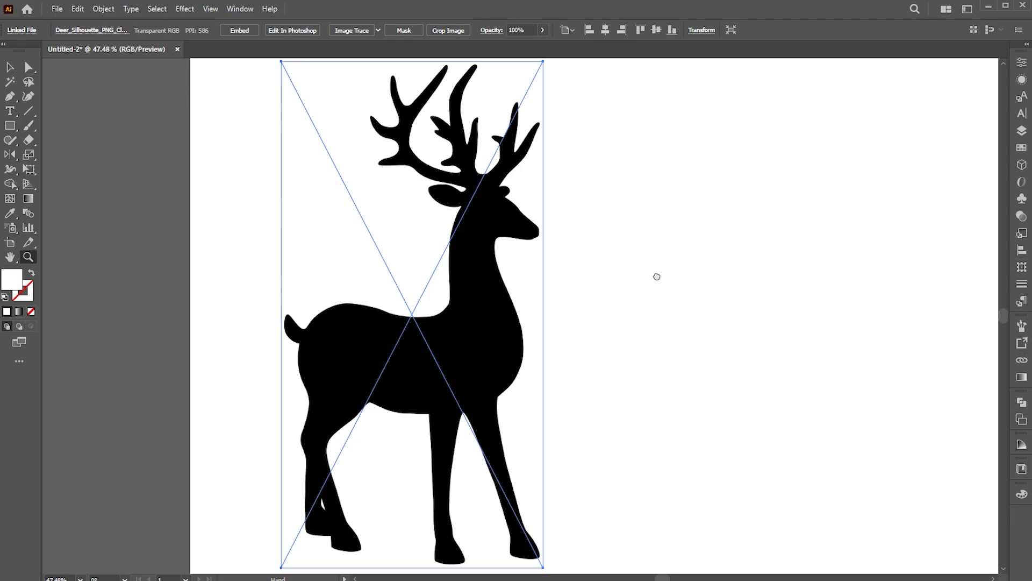
{"action": "key", "text": "v"}
{"action": "left_click", "coordinate": [103, 8]}
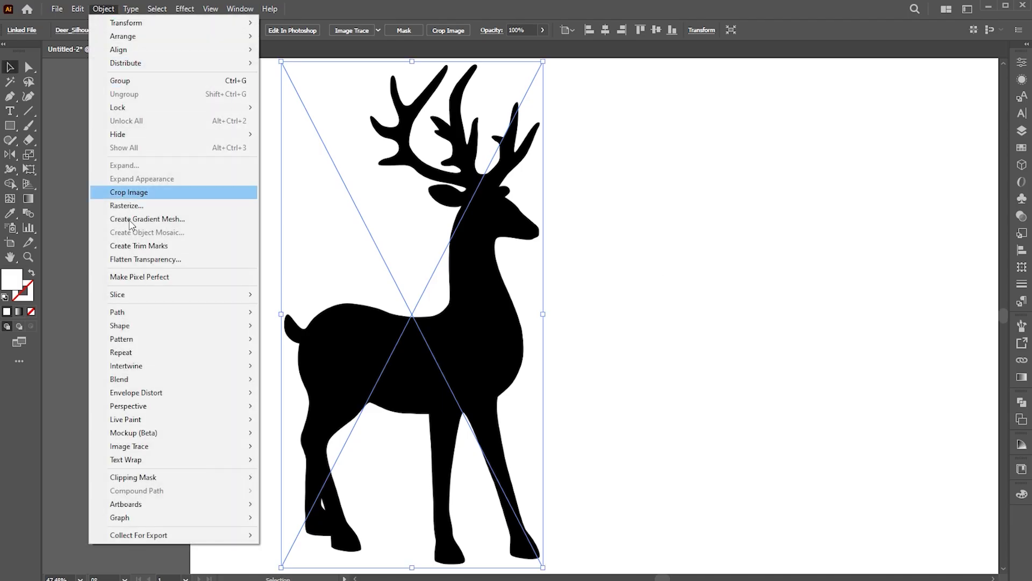
{"action": "mouse_move", "coordinate": [134, 446]}
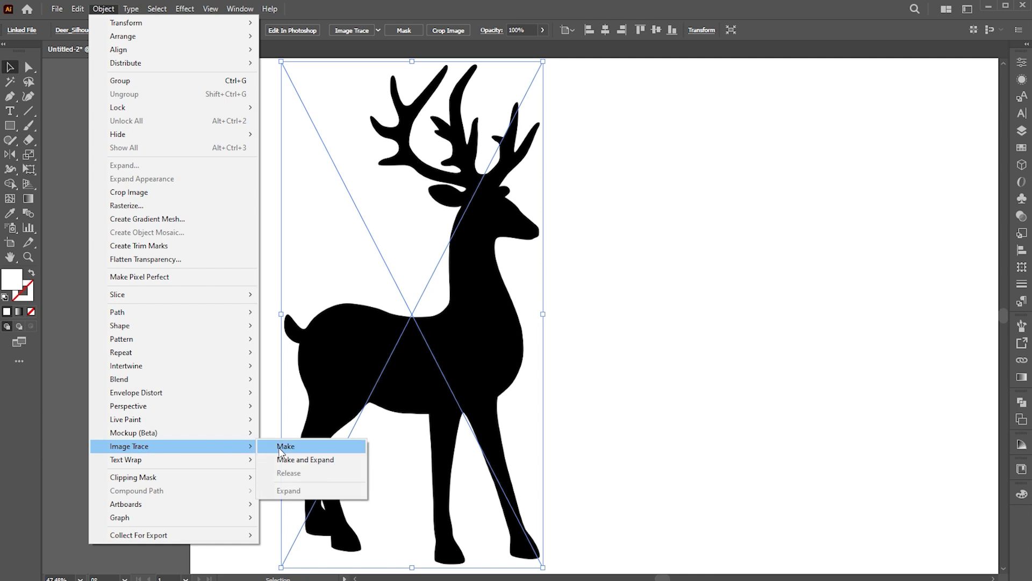
{"action": "left_click", "coordinate": [280, 447]}
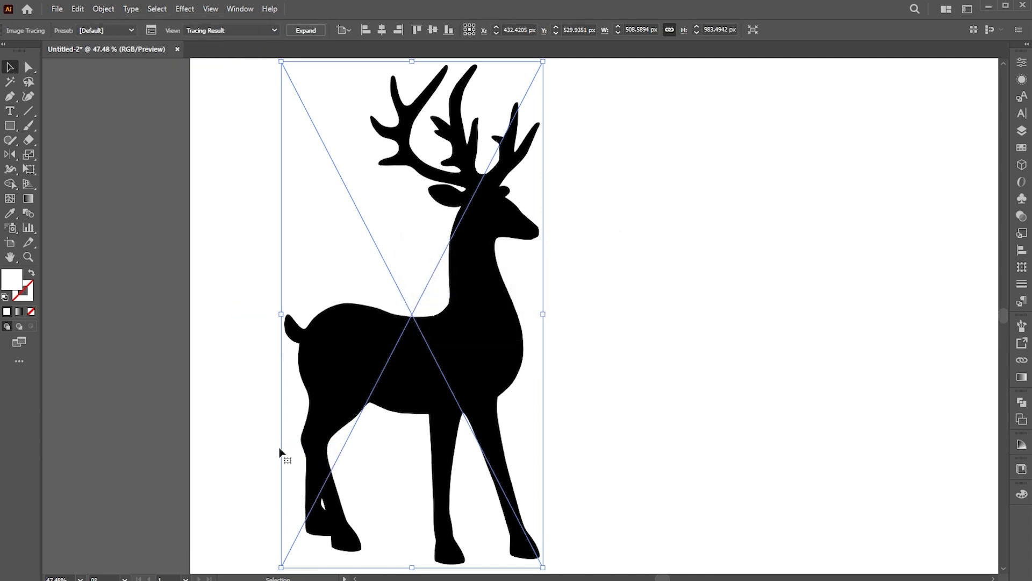
- Set the deer's tracing to ignore white in the advanced options and expand the traced result
{"action": "left_click", "coordinate": [151, 30]}
{"action": "left_click", "coordinate": [773, 287]}
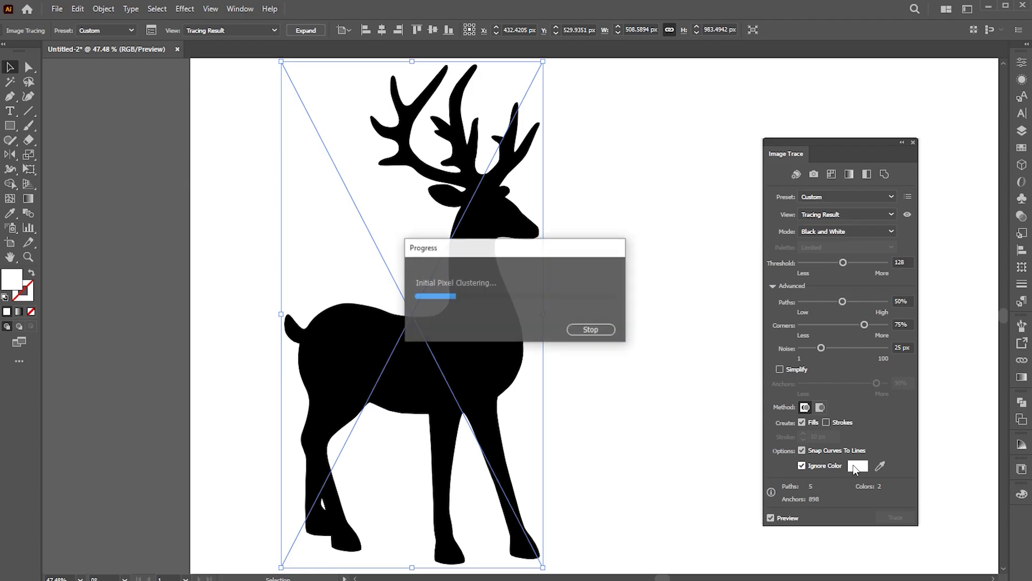
{"action": "left_click", "coordinate": [915, 144]}
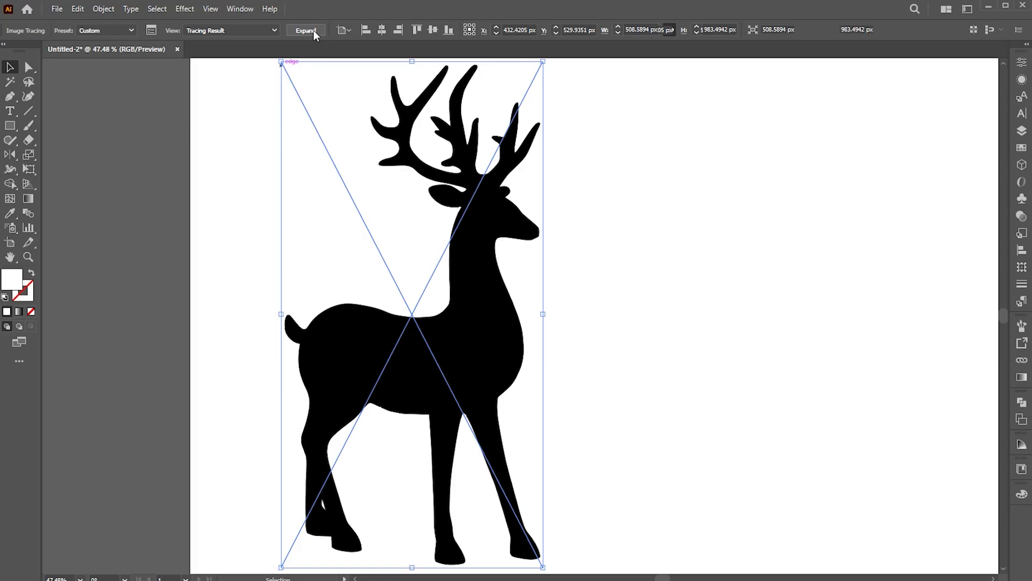
{"action": "left_click", "coordinate": [314, 30]}
- Move the expanded deer silhouette off the artboard into the empty space on its left
{"action": "left_click", "coordinate": [519, 314]}
{"action": "left_click", "coordinate": [537, 274], "text": "alt"}
{"action": "key", "text": "v"}
{"action": "left_click_drag", "start_coordinate": [534, 307], "coordinate": [323, 306]}
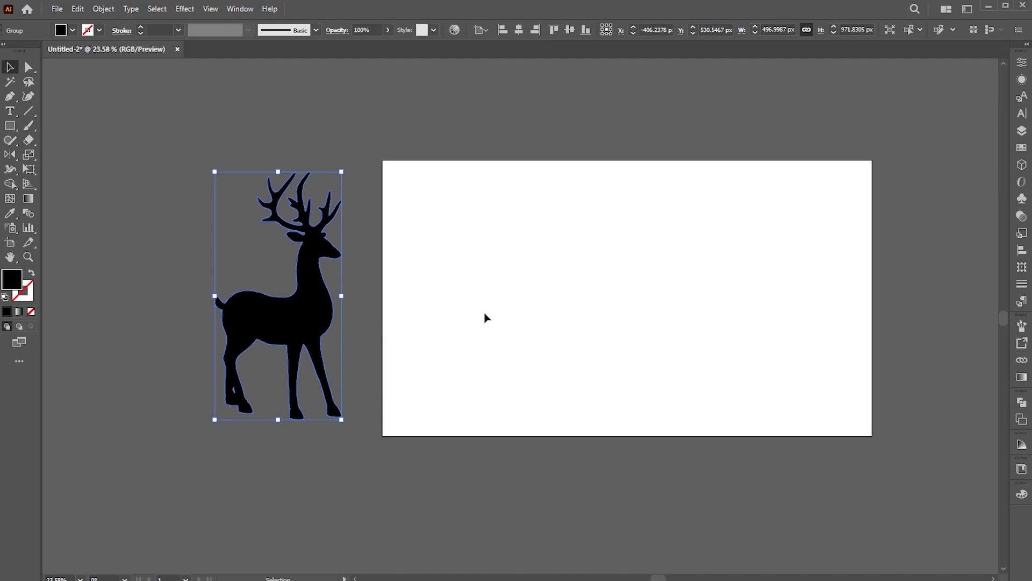
- Place a duplicate of the deer on the left part of the artboard, keeping the original outside it
{"action": "left_click", "coordinate": [484, 317]}
{"action": "key", "text": "ctrl+space"}
{"action": "left_click_drag", "start_coordinate": [530, 290], "coordinate": [586, 279]}
{"action": "left_click_drag", "start_coordinate": [225, 329], "coordinate": [500, 329]}
- Reflect the deer copy across the vertical axis and move it towards the middle of the artboard
{"action": "left_click", "coordinate": [12, 156]}
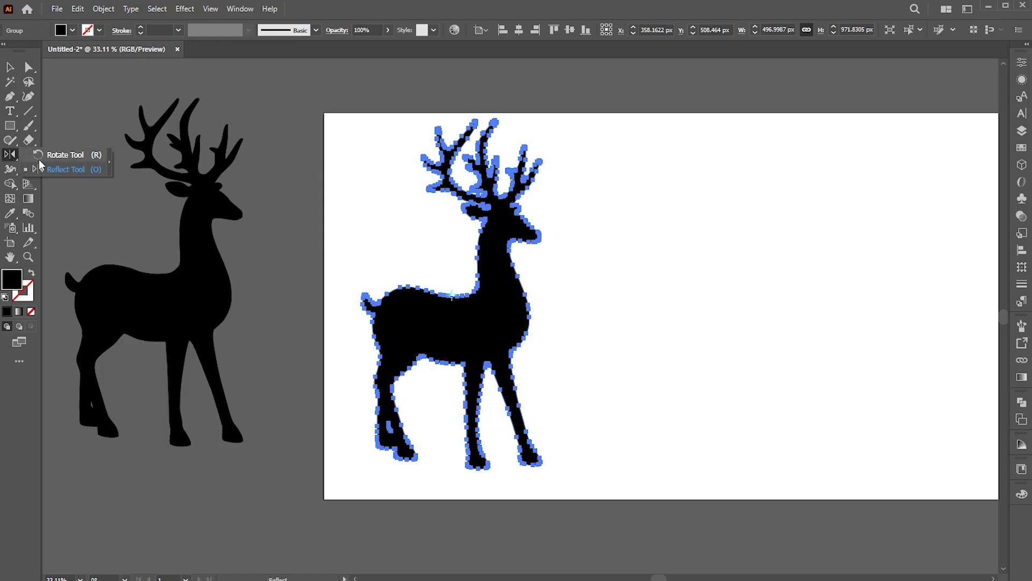
{"action": "double_click", "coordinate": [42, 166]}
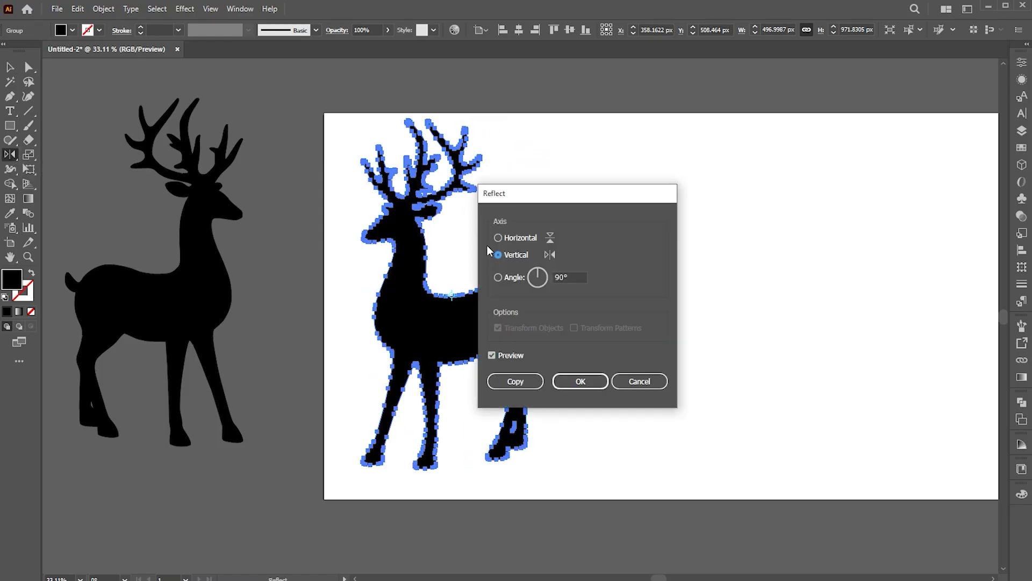
{"action": "left_click", "coordinate": [571, 381]}
{"action": "key", "text": "v"}
{"action": "left_click_drag", "start_coordinate": [511, 362], "coordinate": [638, 368]}
{"action": "key", "text": "space"}
{"action": "left_click_drag", "start_coordinate": [797, 338], "coordinate": [684, 344]}
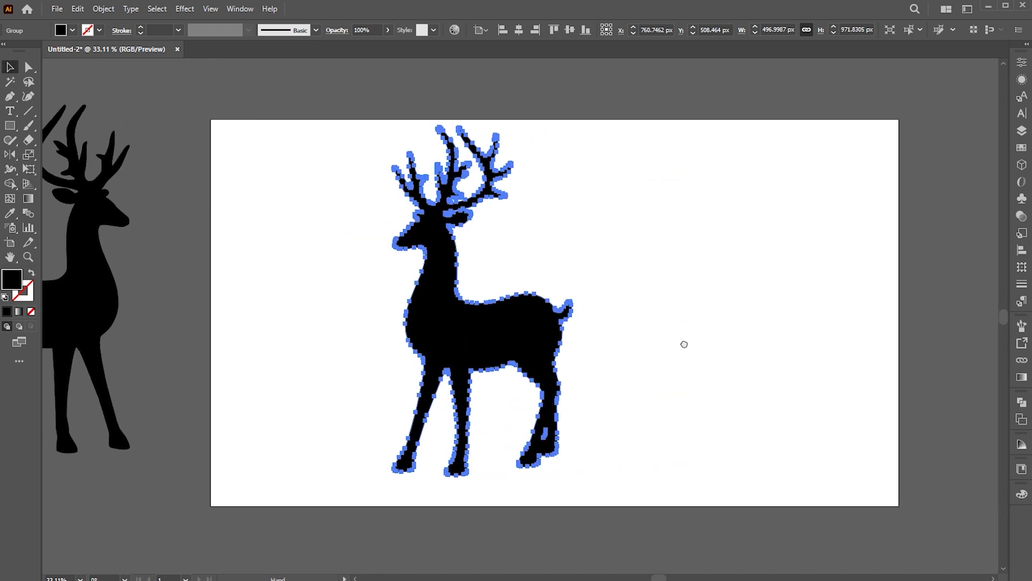
- Scale the deer down to about 454 by 887 px and center it horizontally and vertically on the artboard
{"action": "left_click", "coordinate": [581, 234]}
{"action": "key", "text": "v"}
{"action": "left_click_drag", "start_coordinate": [568, 101], "coordinate": [561, 120]}
{"action": "left_click", "coordinate": [520, 30]}
{"action": "left_click", "coordinate": [569, 30]}
{"action": "left_click", "coordinate": [630, 280]}
{"action": "left_click", "coordinate": [578, 365]}
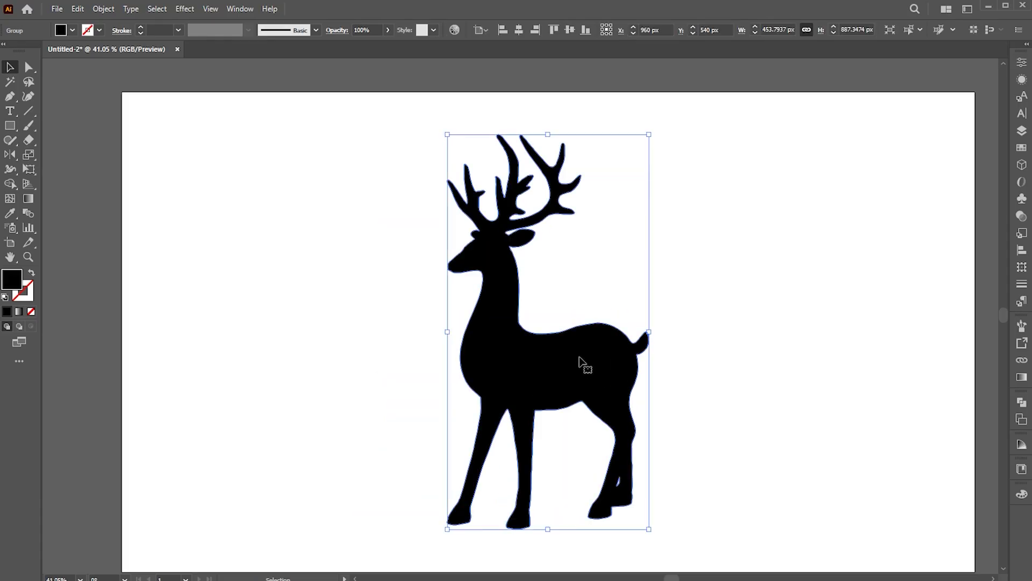
- Set the fill color for the Pen tool to white (ffffff)
{"action": "key", "text": "z"}
{"action": "left_click_drag", "start_coordinate": [513, 284], "coordinate": [654, 293]}
{"action": "key", "text": "v"}
{"action": "left_click", "coordinate": [639, 287]}
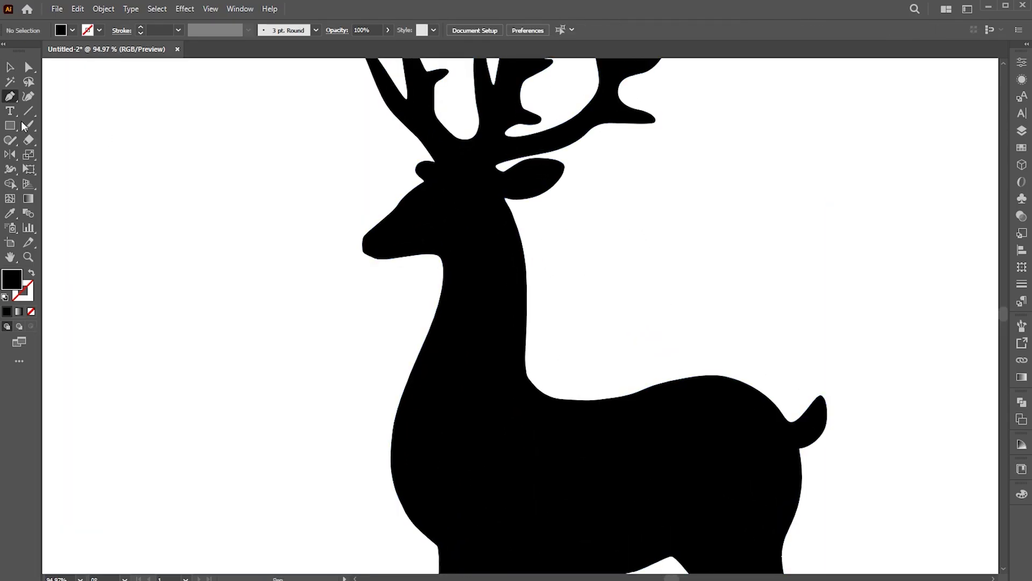
{"action": "double_click", "coordinate": [12, 279]}
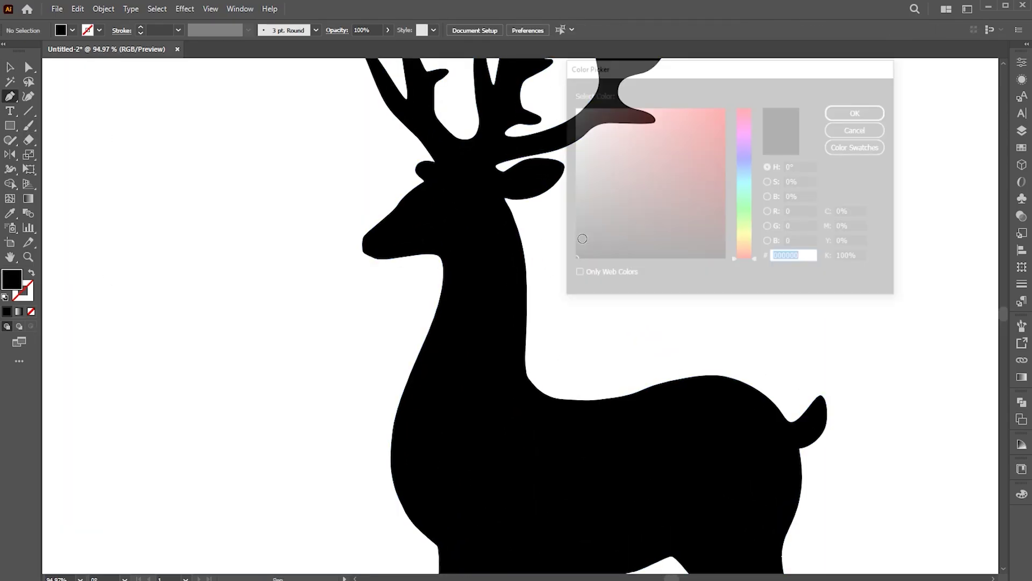
{"action": "type", "text": "ffffff"}
{"action": "left_click", "coordinate": [860, 111]}
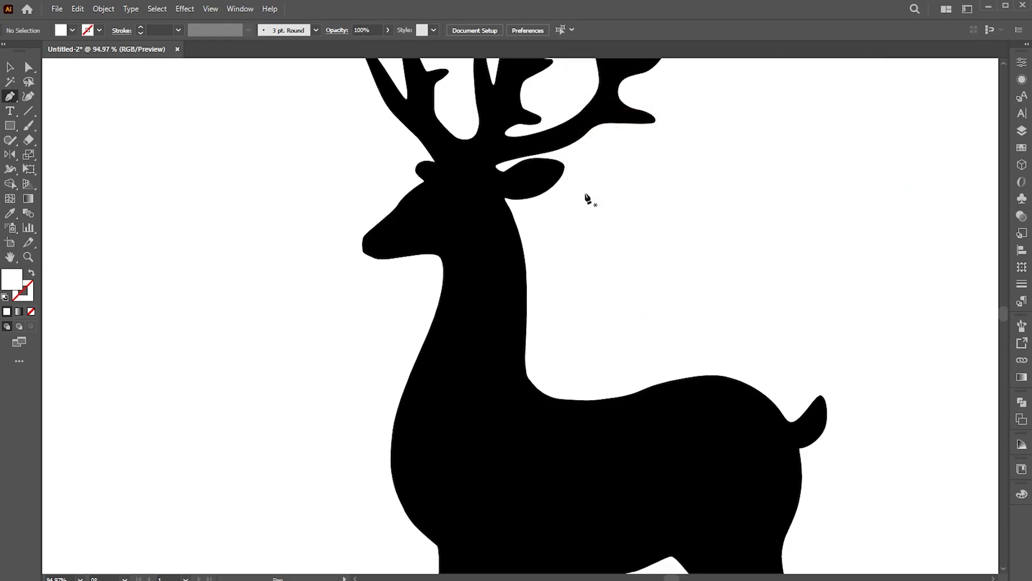
- Draw a white-filled Pen shape from behind the ear down the nape and along the deer's back, trimming its outline
{"action": "left_click", "coordinate": [523, 209]}
{"action": "left_click", "coordinate": [505, 201]}
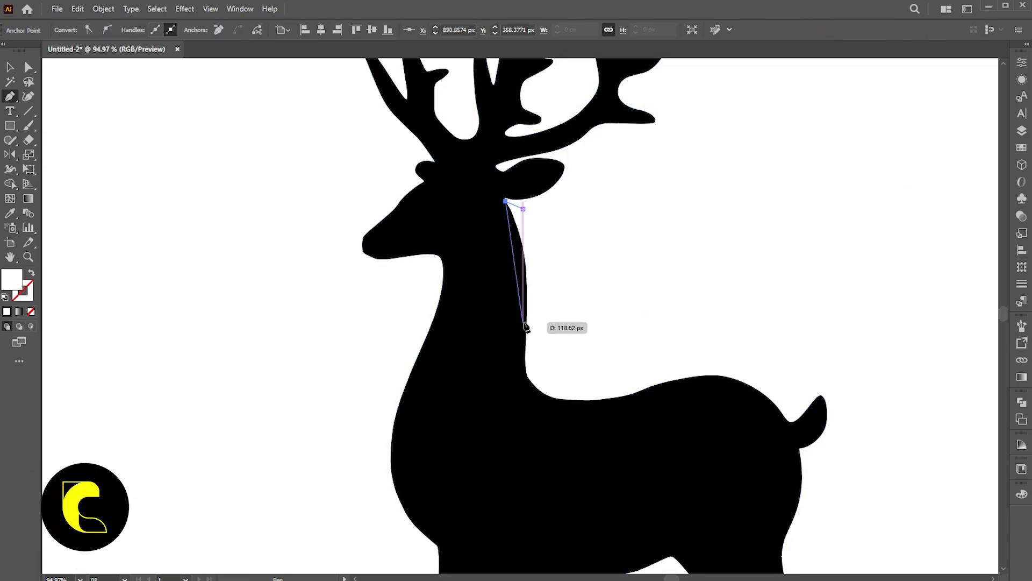
{"action": "left_click_drag", "start_coordinate": [518, 323], "coordinate": [511, 366]}
{"action": "left_click_drag", "start_coordinate": [553, 398], "coordinate": [689, 389]}
{"action": "key", "text": "ctrl+z"}
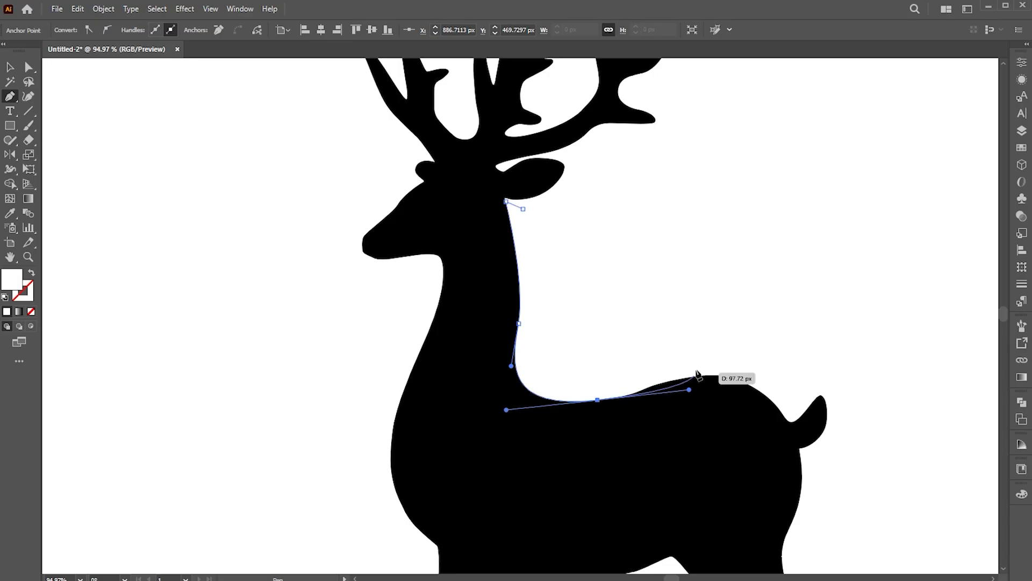
{"action": "left_click", "coordinate": [701, 355]}
{"action": "left_click", "coordinate": [701, 330]}
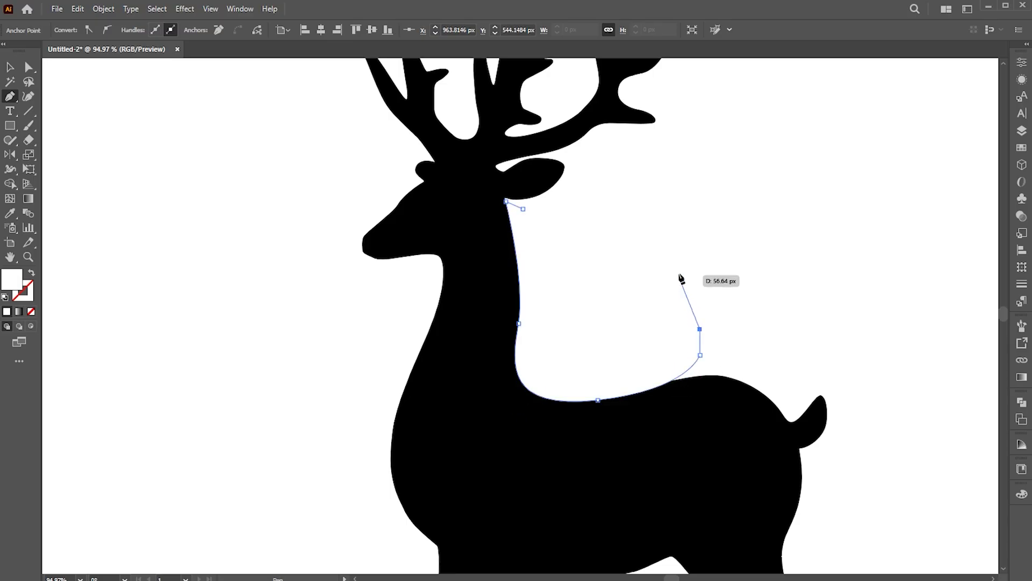
{"action": "key", "text": "v"}
{"action": "left_click", "coordinate": [727, 290]}
{"action": "left_click_drag", "start_coordinate": [728, 291], "coordinate": [640, 274]}
- Adjust the white shape's middle anchor point on the neck with the Direct Selection tool
{"action": "key", "text": "a"}
{"action": "left_click", "coordinate": [431, 309]}
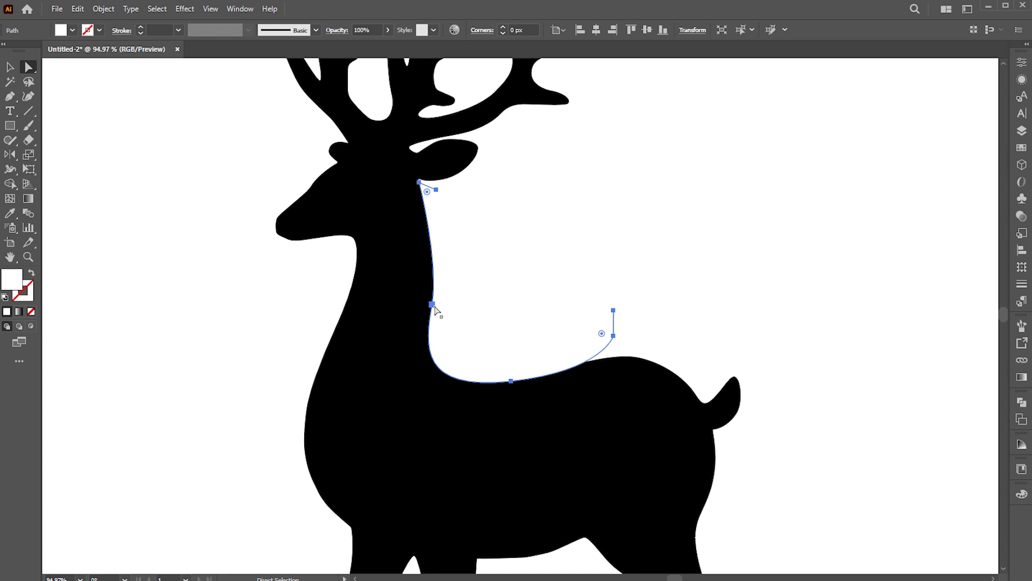
{"action": "left_click", "coordinate": [431, 305]}
{"action": "left_click_drag", "start_coordinate": [443, 246], "coordinate": [392, 341]}
{"action": "left_click", "coordinate": [511, 237]}
- Smooth the deer's lower chest above the front leg by removing extra anchor points and reshaping the curve
{"action": "key", "text": "z"}
{"action": "key", "text": "a"}
{"action": "left_click", "coordinate": [375, 314]}
{"action": "left_click_drag", "start_coordinate": [305, 259], "coordinate": [365, 289]}
{"action": "left_click", "coordinate": [218, 30]}
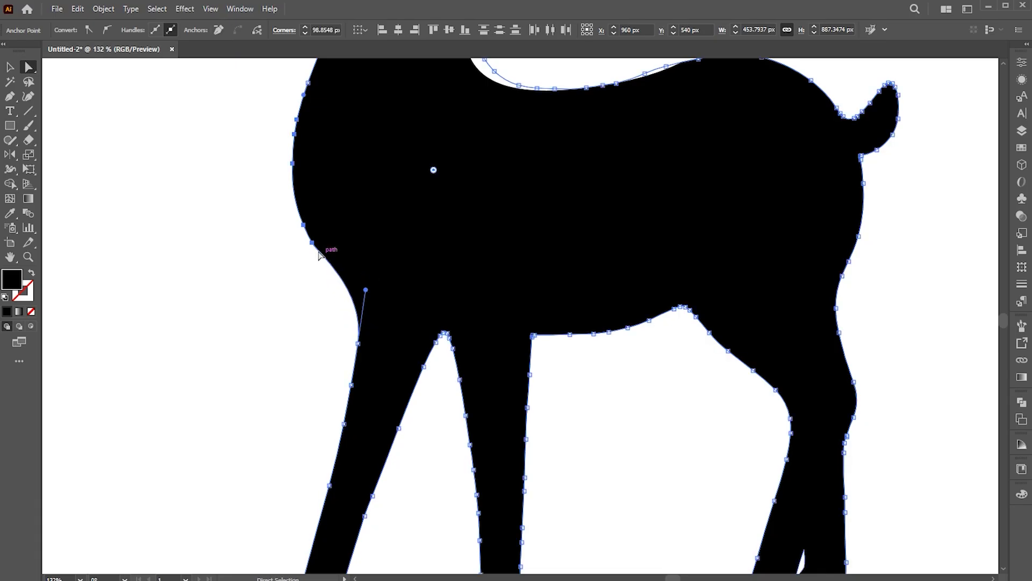
{"action": "left_click", "coordinate": [312, 242]}
{"action": "left_click", "coordinate": [331, 290]}
- Straighten the deer's belly outline between the front and hind legs by shifting its anchor points towards the hind leg
{"action": "key", "text": "z"}
{"action": "left_click_drag", "start_coordinate": [404, 339], "coordinate": [344, 347]}
{"action": "left_click_drag", "start_coordinate": [644, 340], "coordinate": [699, 340]}
{"action": "key", "text": "a"}
{"action": "left_click", "coordinate": [448, 333]}
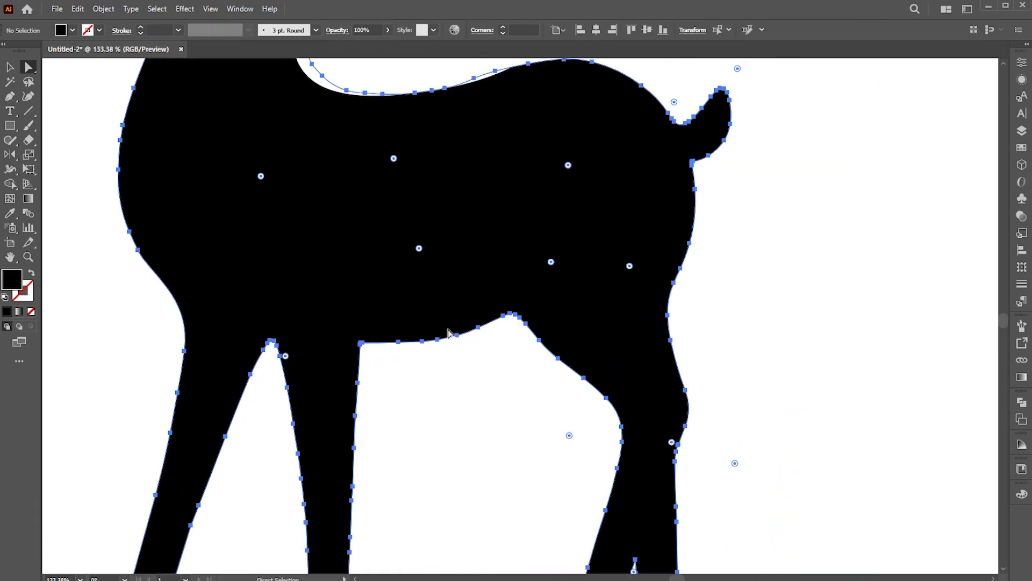
{"action": "left_click_drag", "start_coordinate": [437, 339], "coordinate": [571, 331]}
{"action": "left_click_drag", "start_coordinate": [478, 327], "coordinate": [578, 323]}
{"action": "left_click", "coordinate": [823, 312]}
{"action": "left_click", "coordinate": [569, 350]}
- Open the deer group in isolation mode for editing
{"action": "key", "text": "z"}
{"action": "left_click_drag", "start_coordinate": [648, 271], "coordinate": [476, 288]}
{"action": "key", "text": "v"}
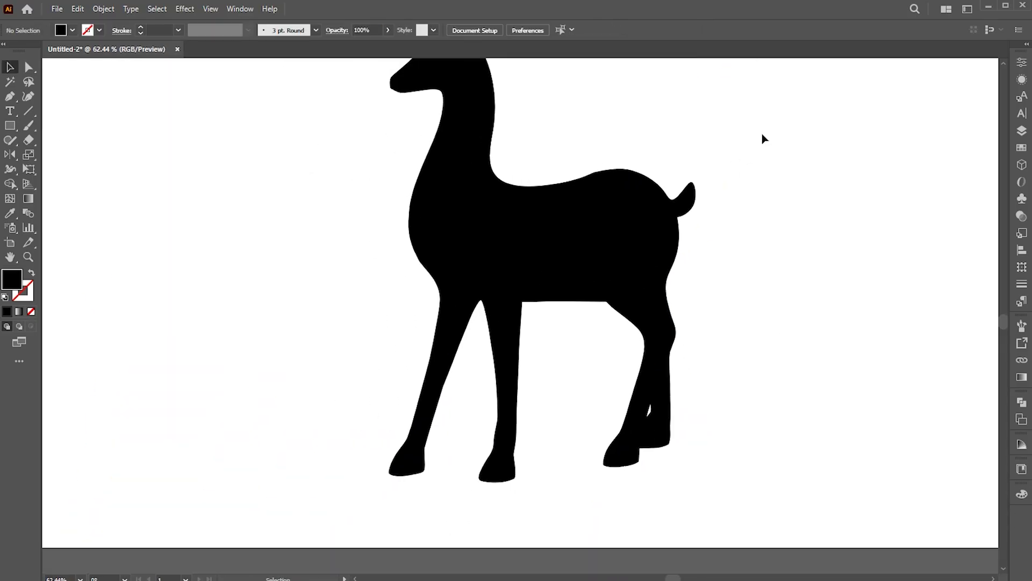
{"action": "left_click_drag", "start_coordinate": [763, 139], "coordinate": [496, 385]}
{"action": "key", "text": "z"}
{"action": "left_click_drag", "start_coordinate": [484, 415], "coordinate": [581, 414]}
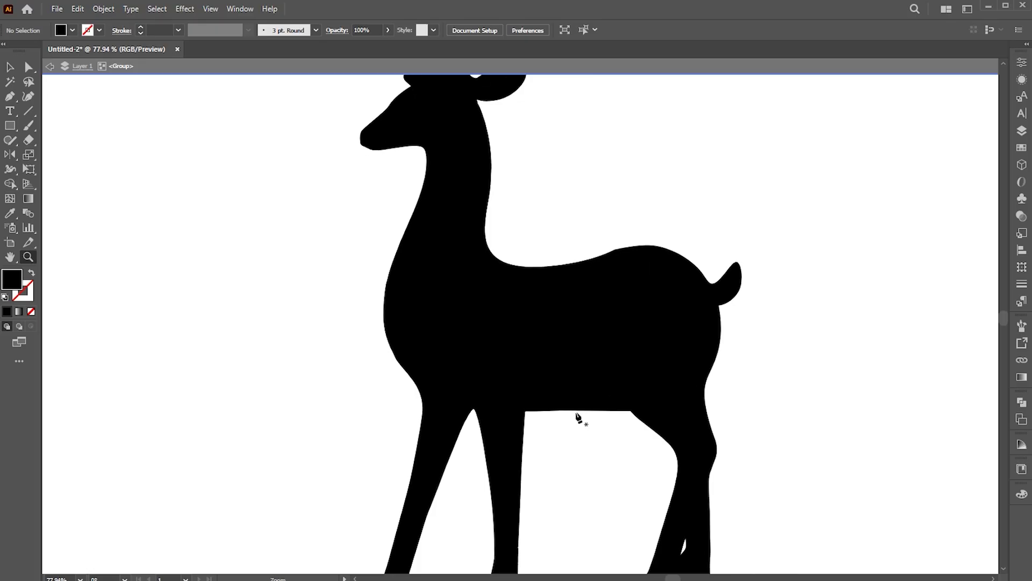
- Draw a Pen path from outside the chest, curving along the belly line, to a point beyond the deer's rump
{"action": "left_click", "coordinate": [343, 379]}
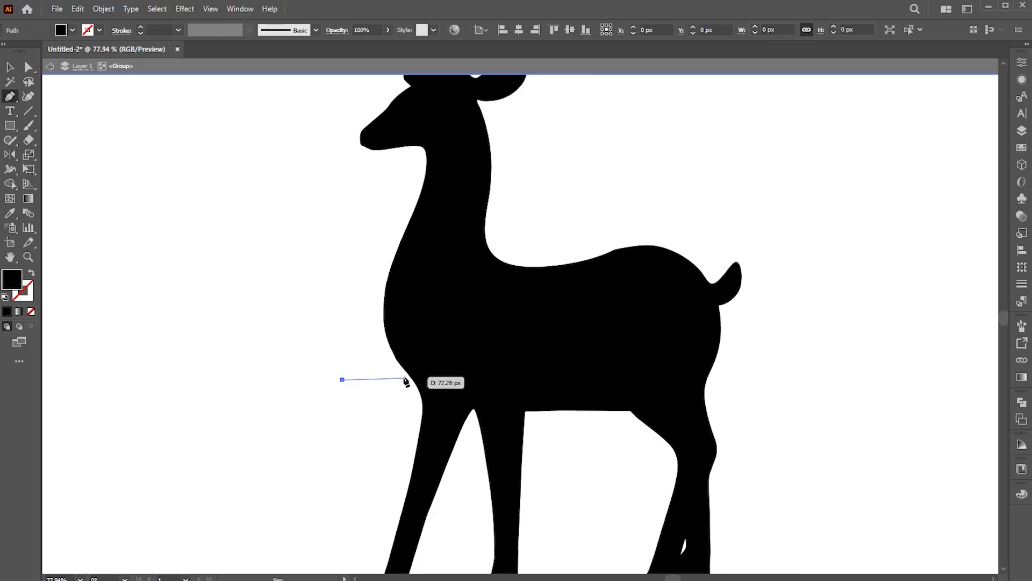
{"action": "left_click", "coordinate": [400, 364]}
{"action": "left_click_drag", "start_coordinate": [527, 411], "coordinate": [611, 411]}
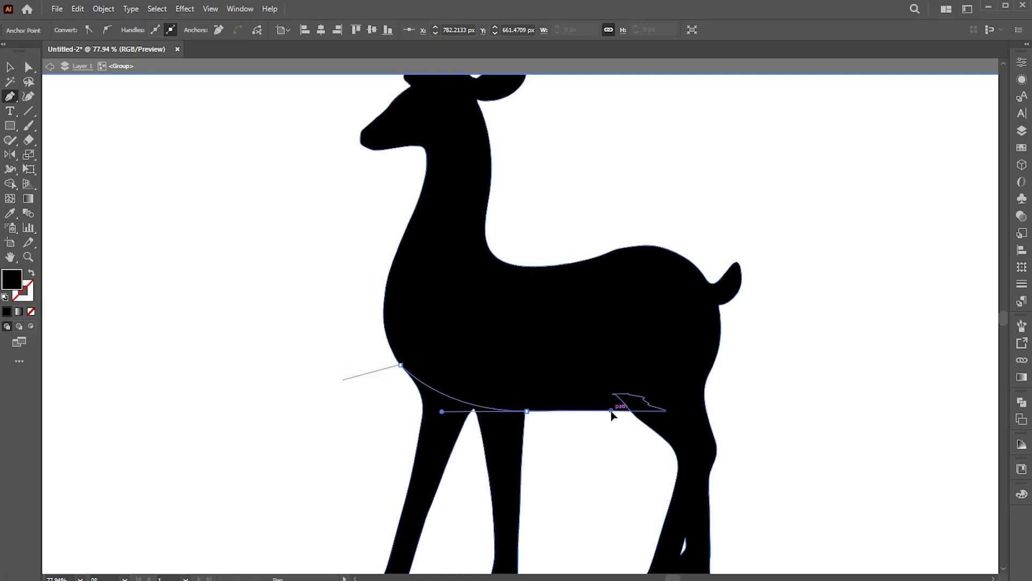
{"action": "left_click", "coordinate": [527, 411]}
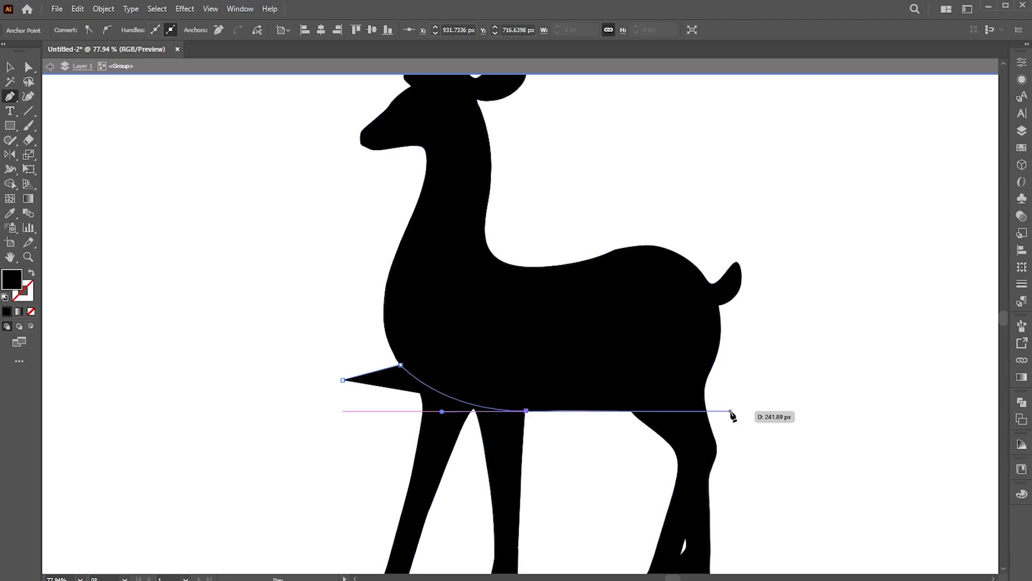
{"action": "left_click", "coordinate": [624, 411]}
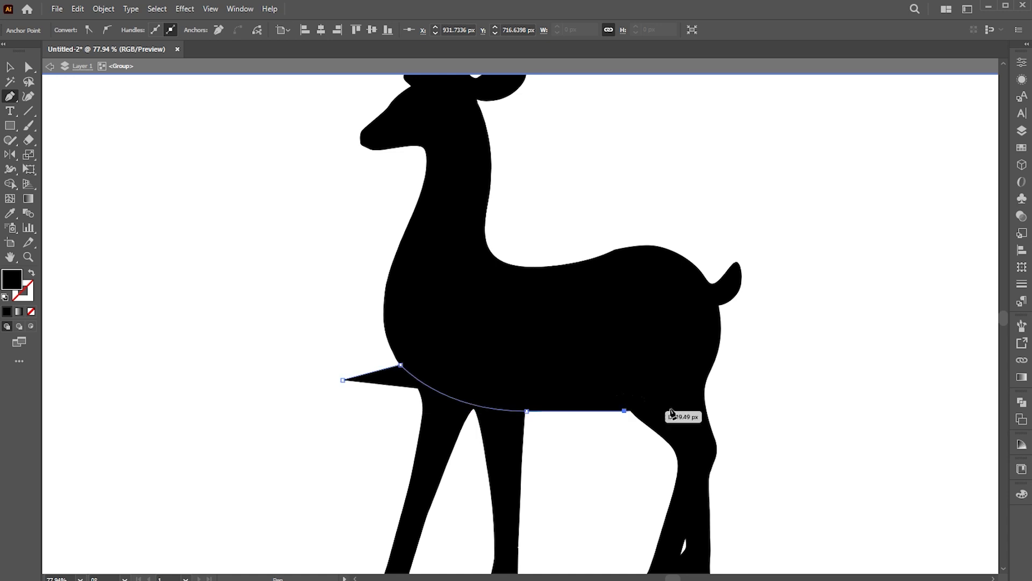
{"action": "left_click_drag", "start_coordinate": [704, 395], "coordinate": [717, 380]}
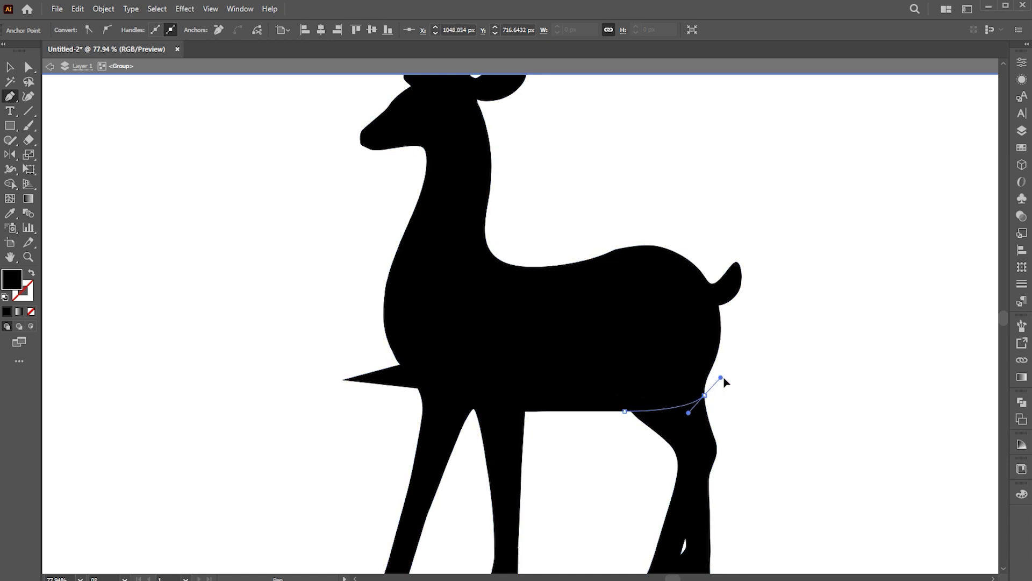
{"action": "left_click", "coordinate": [763, 394]}
{"action": "key", "text": "v"}
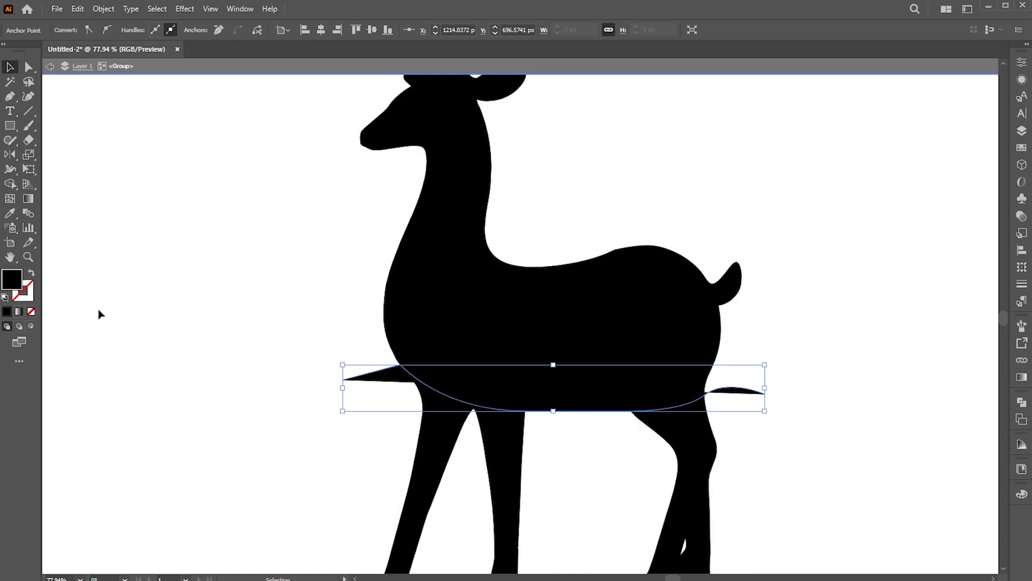
- Swap the belly path's fill and stroke and set its stroke color to white (ffffff)
{"action": "left_click", "coordinate": [32, 274]}
{"action": "left_click", "coordinate": [561, 486]}
{"action": "left_click", "coordinate": [574, 413]}
{"action": "left_click", "coordinate": [571, 422]}
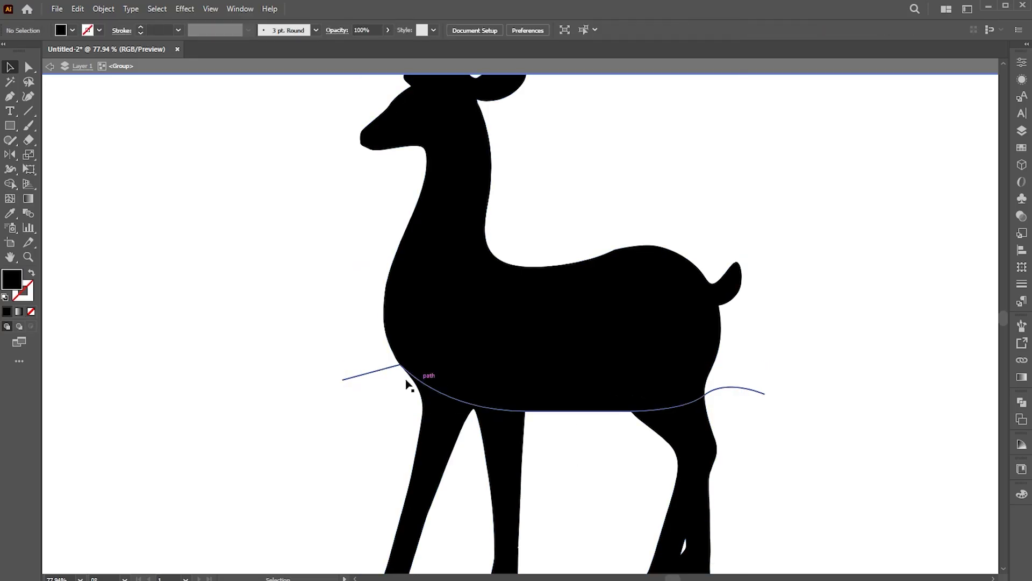
{"action": "left_click", "coordinate": [385, 373]}
{"action": "double_click", "coordinate": [24, 300]}
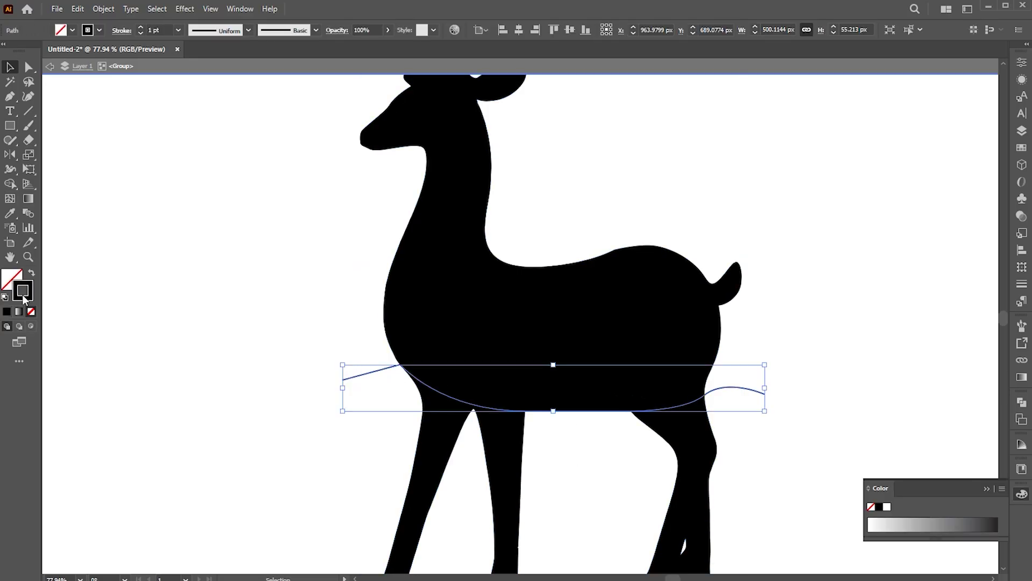
{"action": "type", "text": "ffffff"}
{"action": "left_click", "coordinate": [842, 116]}
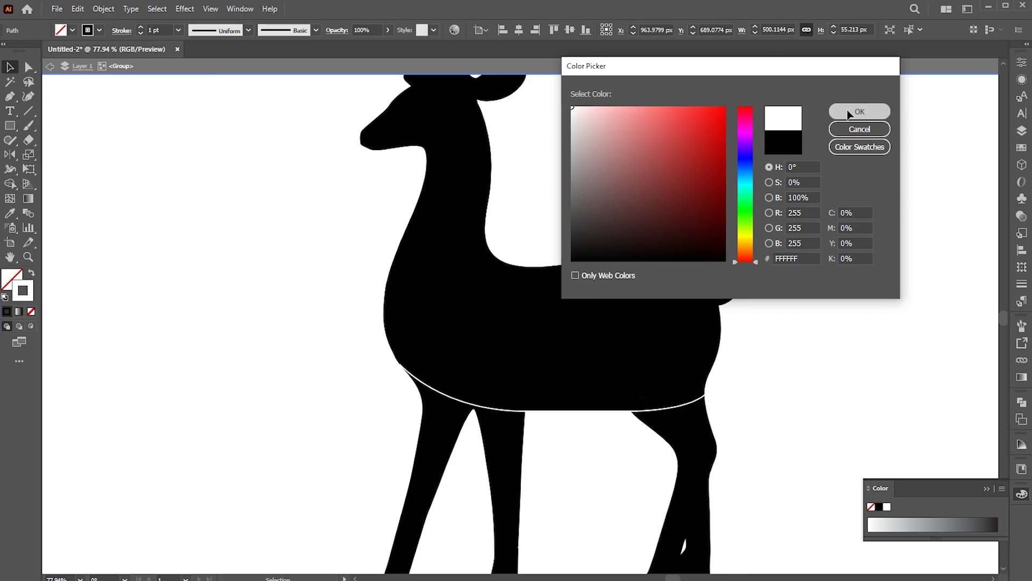
- Set the white belly line's stroke to 6 pt and shift its chest anchor point slightly outward
{"action": "scroll", "coordinate": [154, 29], "scroll_direction": "up", "scroll_amount": 5}
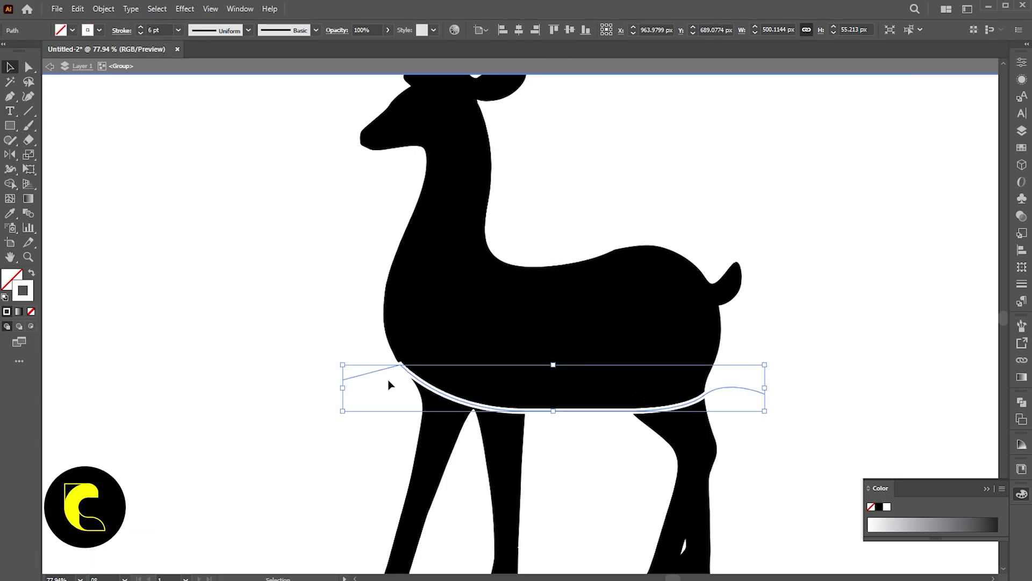
{"action": "key", "text": "a"}
{"action": "left_click_drag", "start_coordinate": [400, 365], "coordinate": [397, 368]}
{"action": "left_click", "coordinate": [611, 429]}
- Set the stroke weight of the white line separating the body from the legs to 7 pt
{"action": "key", "text": "v"}
{"action": "left_click", "coordinate": [609, 417]}
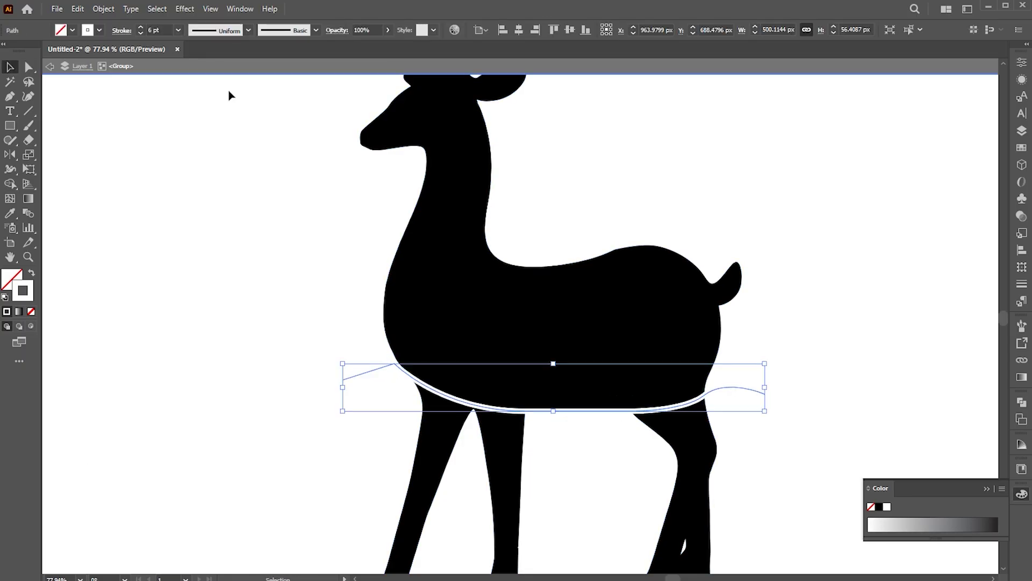
{"action": "scroll", "coordinate": [164, 27], "scroll_direction": "up", "scroll_amount": 1}
{"action": "left_click", "coordinate": [813, 330]}
{"action": "key", "text": "z"}
{"action": "left_click_drag", "start_coordinate": [604, 276], "coordinate": [531, 273]}
{"action": "left_click_drag", "start_coordinate": [663, 323], "coordinate": [617, 390]}
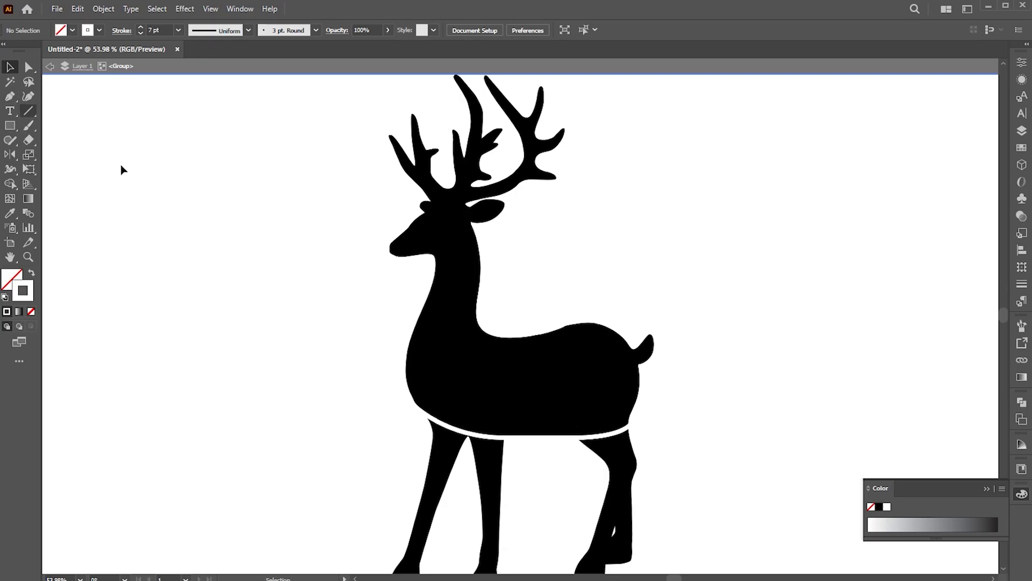
- Draw a white curved Pen line from the base of the neck at the back, around the chest, to the belly line
{"action": "double_click", "coordinate": [689, 307]}
{"action": "key", "text": "space"}
{"action": "left_click_drag", "start_coordinate": [675, 307], "coordinate": [688, 256]}
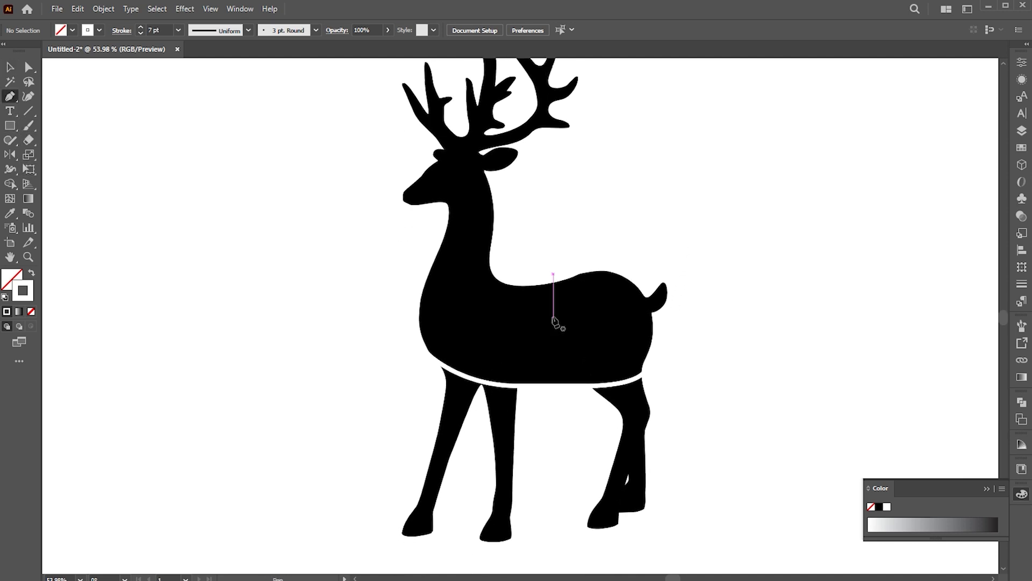
{"action": "left_click_drag", "start_coordinate": [501, 277], "coordinate": [510, 252]}
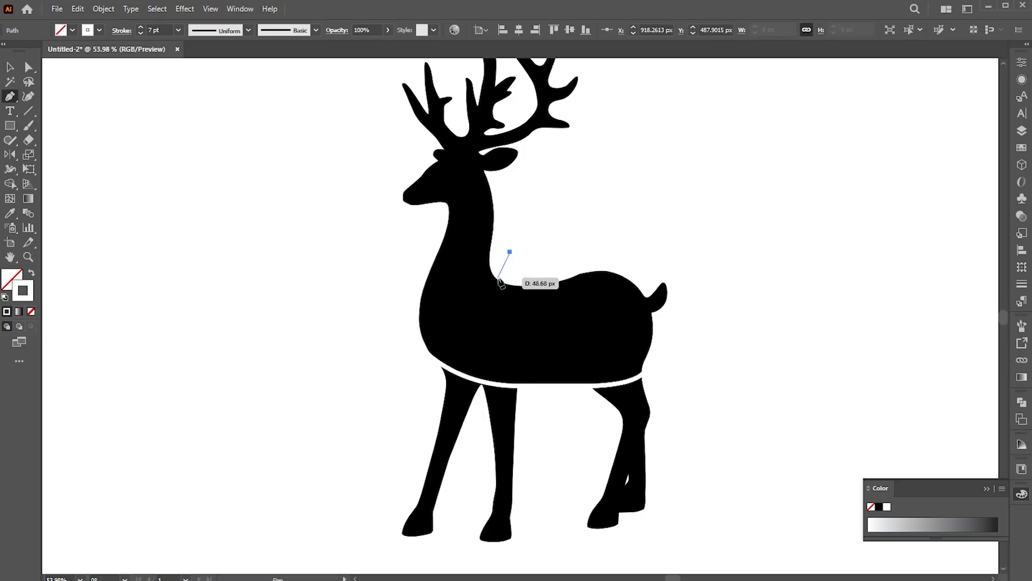
{"action": "mouse_move", "coordinate": [510, 353]}
{"action": "left_mouse_down"}
{"action": "mouse_move", "coordinate": [486, 396]}
{"action": "mouse_move", "coordinate": [497, 392]}
{"action": "mouse_move", "coordinate": [511, 347]}
{"action": "left_mouse_up"}
{"action": "key", "text": "a"}
{"action": "left_click", "coordinate": [563, 243]}
{"action": "left_click", "coordinate": [603, 191]}
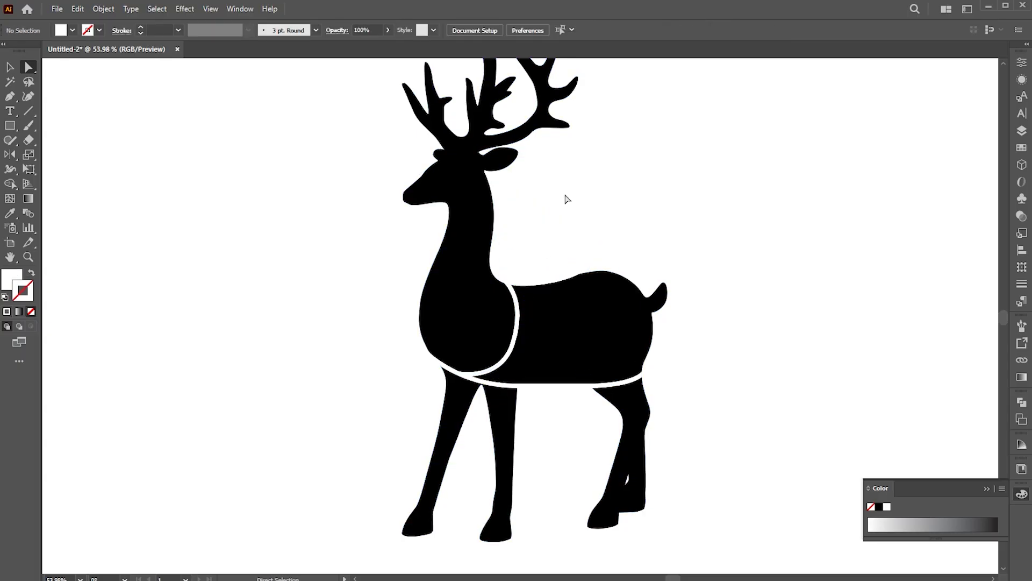
- Draw a curved line across the body from mid-back to just below the belly and swap its fill and stroke
{"action": "key", "text": "p"}
{"action": "left_click", "coordinate": [554, 274]}
{"action": "left_click_drag", "start_coordinate": [542, 393], "coordinate": [514, 432]}
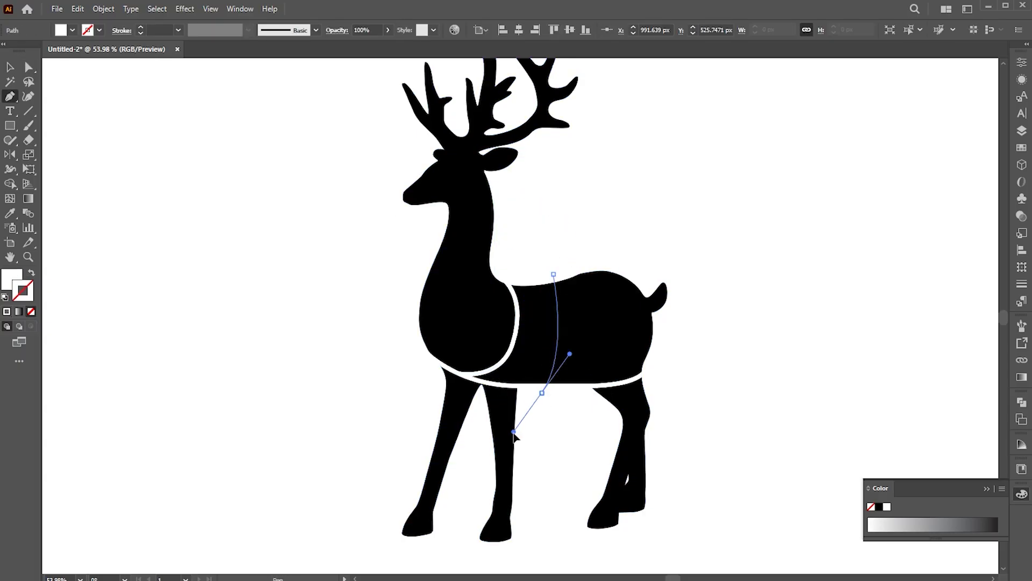
{"action": "key", "text": "shift+x"}
{"action": "key", "text": "v"}
{"action": "left_click", "coordinate": [579, 447]}
- Duplicate the curved dividing line toward the rump and adjust its end anchors to extend past the back and belly
{"action": "left_click_drag", "start_coordinate": [549, 366], "coordinate": [590, 366], "text": "alt"}
{"action": "key", "text": "a"}
{"action": "left_click_drag", "start_coordinate": [597, 274], "coordinate": [592, 264]}
{"action": "left_click_drag", "start_coordinate": [575, 400], "coordinate": [581, 399]}
{"action": "key", "text": "v"}
{"action": "left_click", "coordinate": [724, 350]}
- Draw a white curved Pen line along the rump that separates the tail from the body
{"action": "key", "text": "z"}
{"action": "left_click_drag", "start_coordinate": [665, 318], "coordinate": [809, 334]}
{"action": "key", "text": "p"}
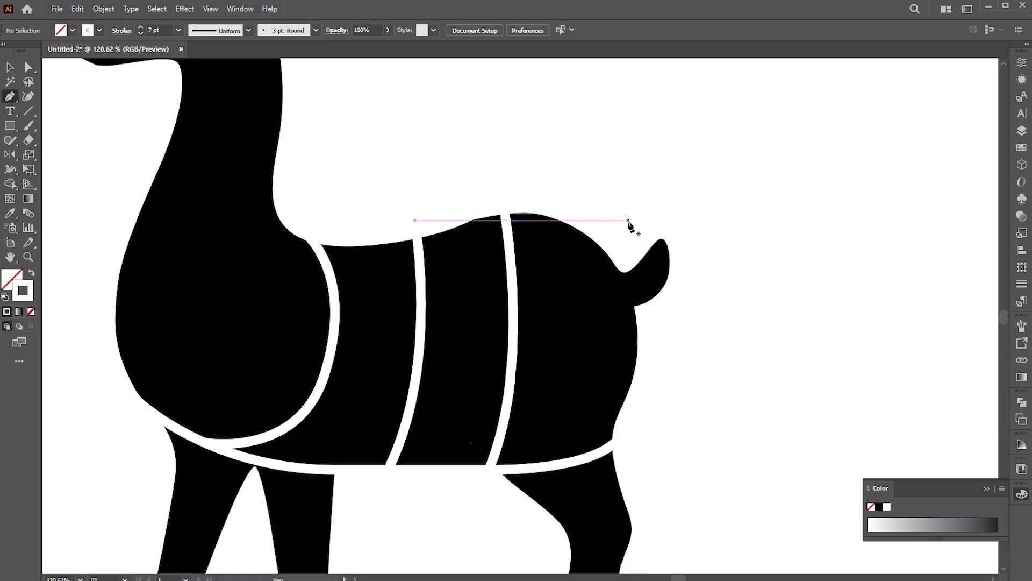
{"action": "left_click", "coordinate": [628, 221]}
{"action": "left_click", "coordinate": [607, 254]}
{"action": "left_click_drag", "start_coordinate": [637, 336], "coordinate": [641, 378]}
{"action": "left_click", "coordinate": [724, 349]}
- Shift the anchor points of the line between tail and rump slightly outward
{"action": "key", "text": "a"}
{"action": "left_click", "coordinate": [639, 337]}
{"action": "left_click_drag", "start_coordinate": [638, 337], "coordinate": [643, 341]}
{"action": "left_click_drag", "start_coordinate": [608, 255], "coordinate": [611, 253]}
{"action": "left_click", "coordinate": [721, 298]}
- Select the deer together with all its dividing lines and expand the artwork
{"action": "key", "text": "z"}
{"action": "left_click_drag", "start_coordinate": [720, 299], "coordinate": [559, 299]}
{"action": "left_click_drag", "start_coordinate": [583, 270], "coordinate": [572, 317]}
{"action": "key", "text": "ctrl+0"}
{"action": "key", "text": "v"}
{"action": "left_click_drag", "start_coordinate": [688, 118], "coordinate": [396, 473]}
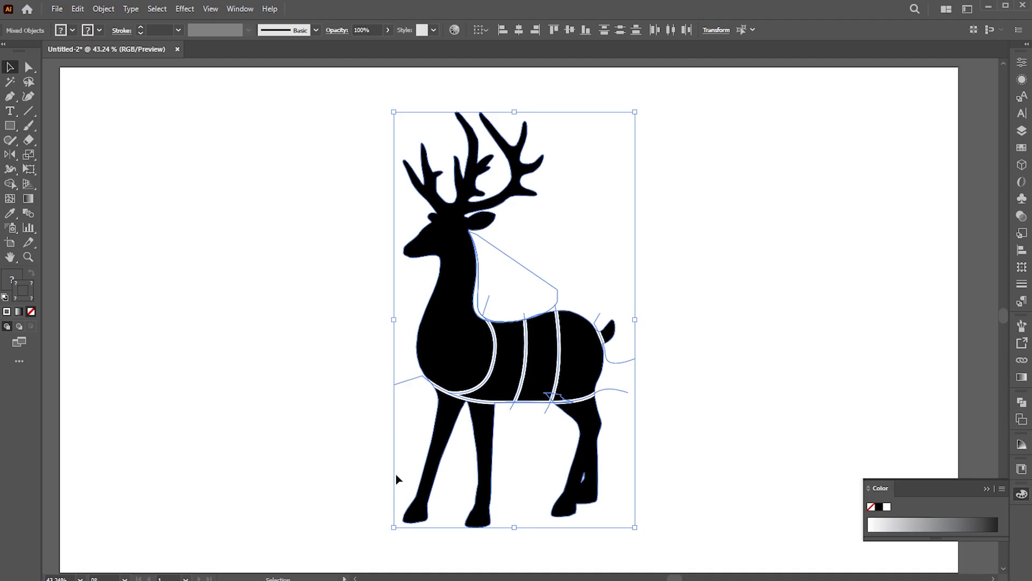
{"action": "left_click", "coordinate": [113, 10]}
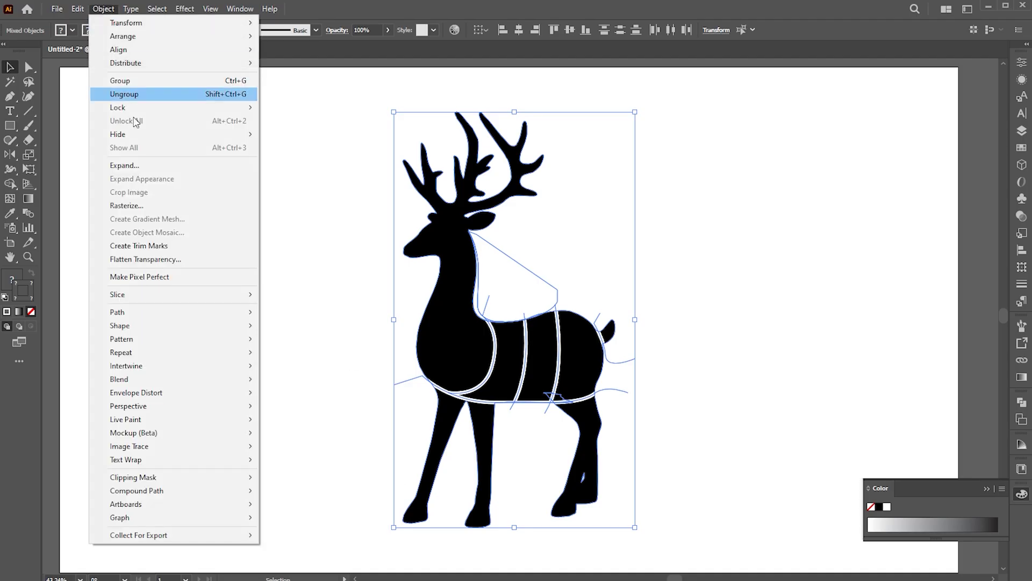
{"action": "left_click", "coordinate": [131, 165]}
{"action": "left_click", "coordinate": [546, 371]}
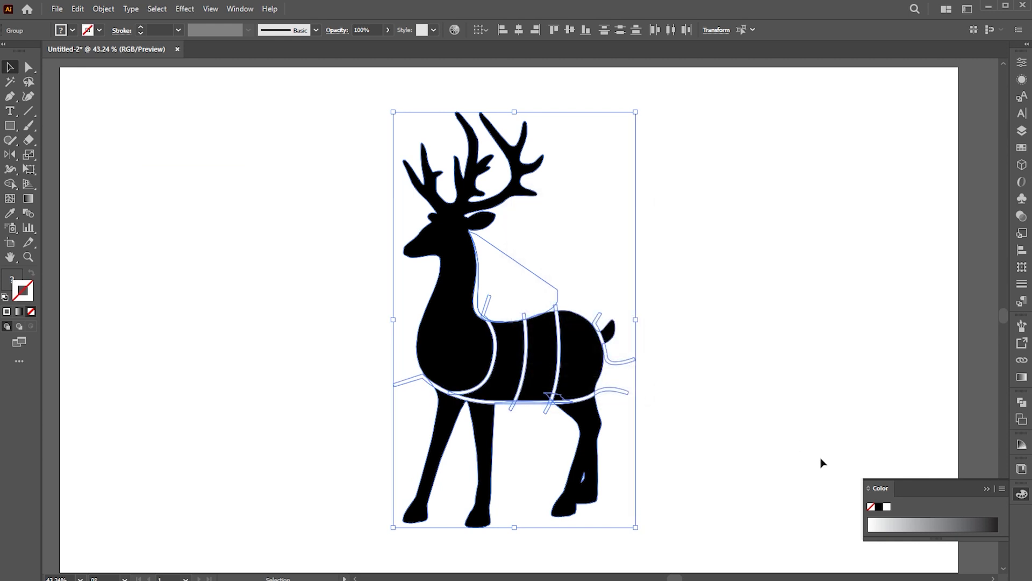
- Divide the expanded artwork with Pathfinder and cut all its black pieces using the Magic Wand
{"action": "left_click", "coordinate": [1023, 404]}
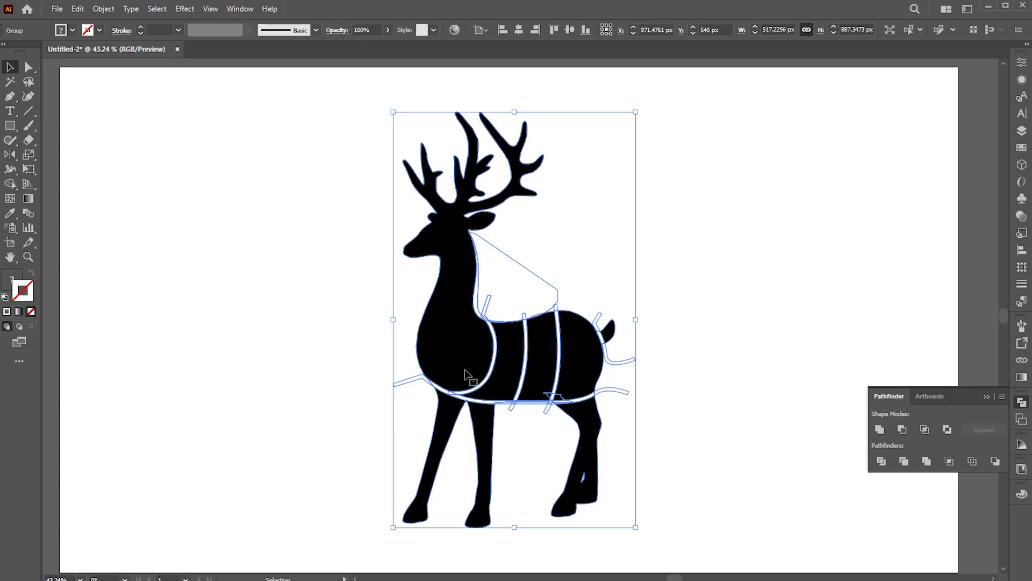
{"action": "double_click", "coordinate": [457, 350]}
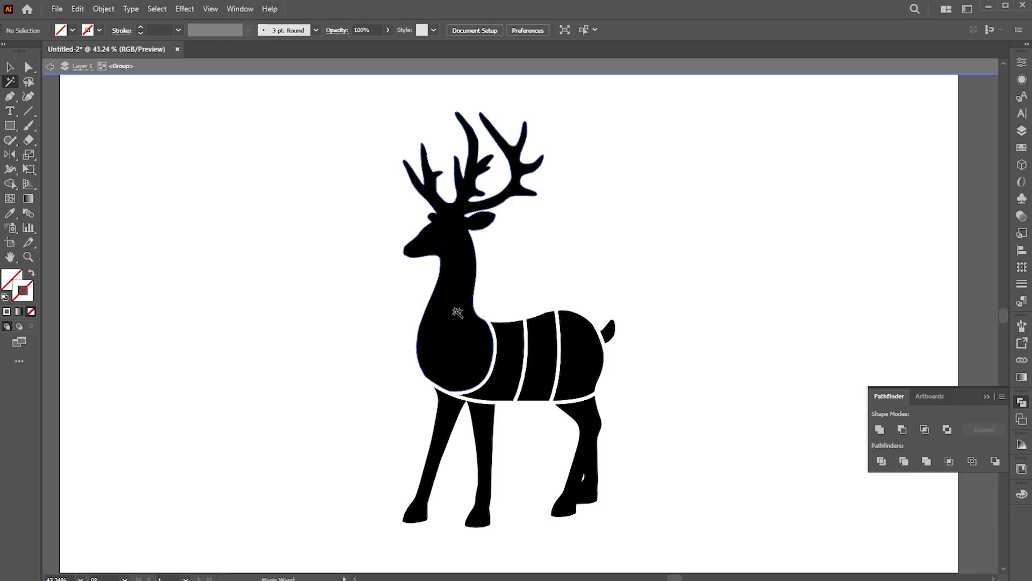
{"action": "left_click", "coordinate": [457, 313]}
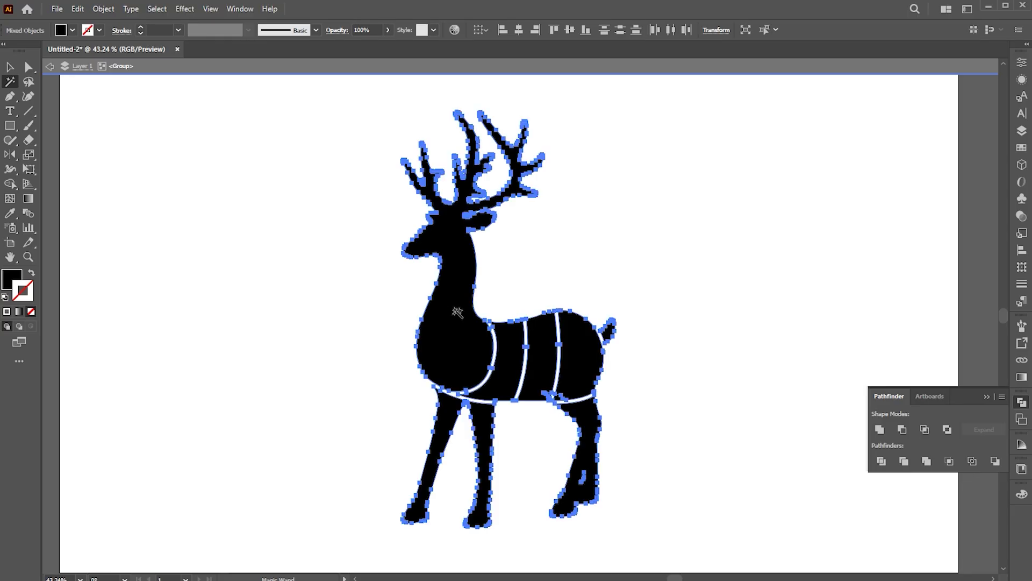
{"action": "left_click", "coordinate": [78, 9]}
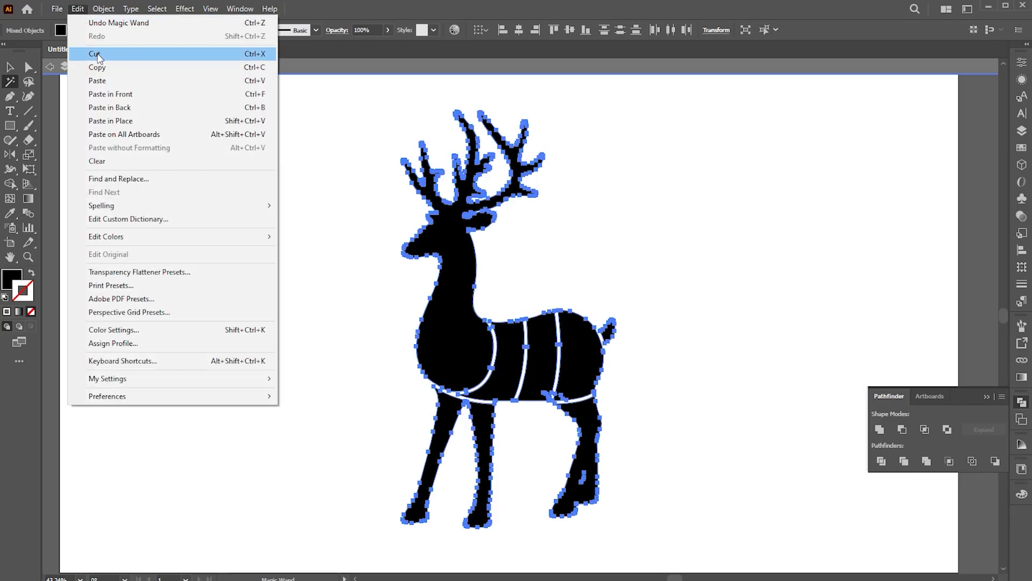
{"action": "left_click", "coordinate": [98, 58]}
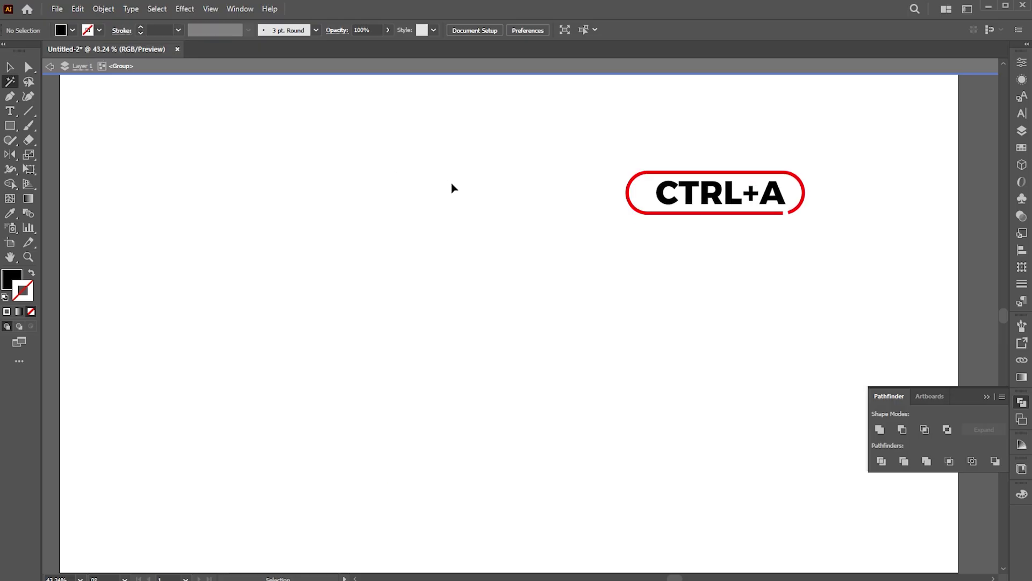
- Delete all the leftover white and unfilled pieces inside the isolated group
{"action": "key", "text": "ctrl+a"}
{"action": "key", "text": "v"}
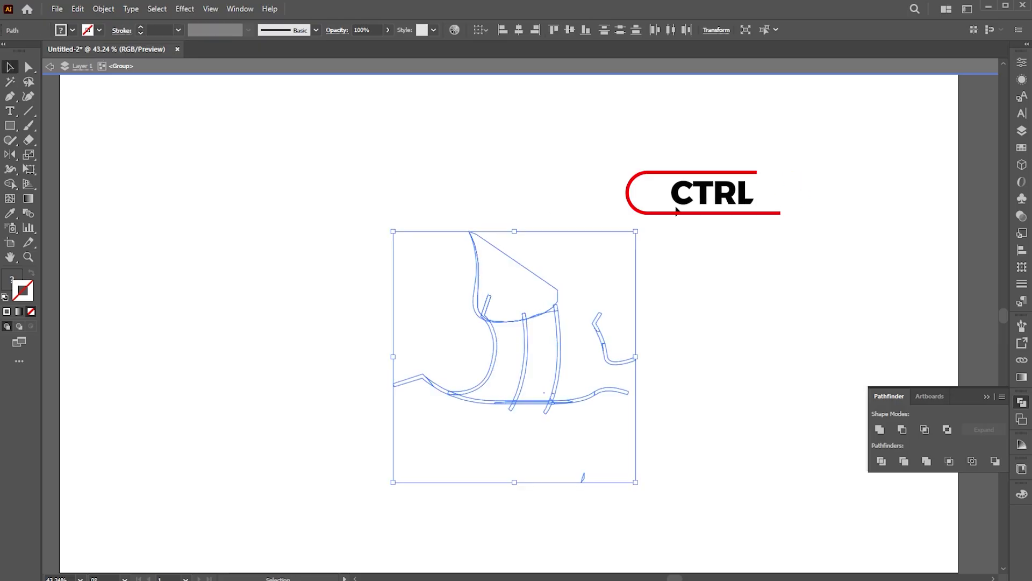
{"action": "left_click", "coordinate": [538, 150]}
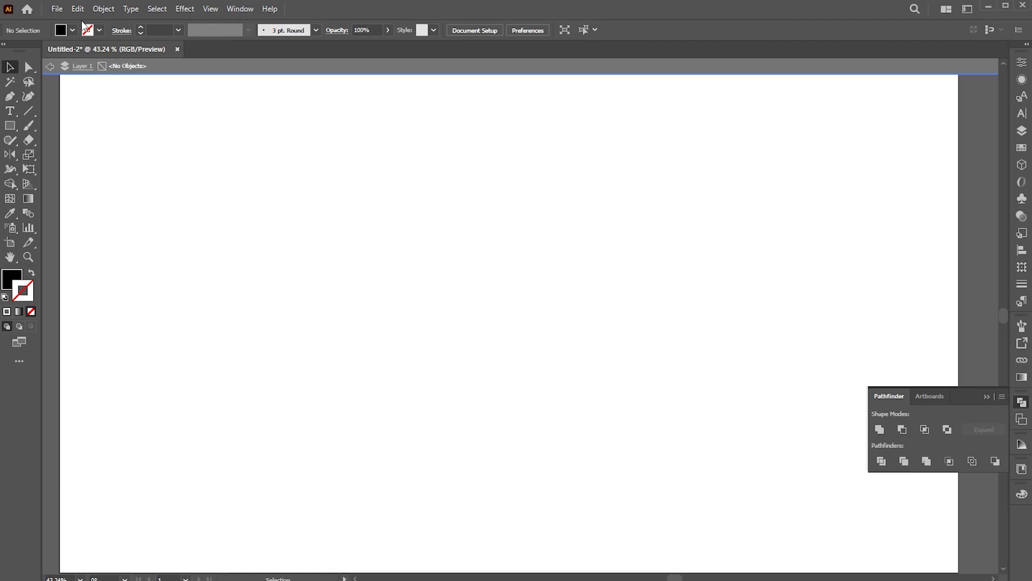
- Paste the cut black deer pieces in front and unite them with Pathfinder
{"action": "left_click", "coordinate": [78, 9]}
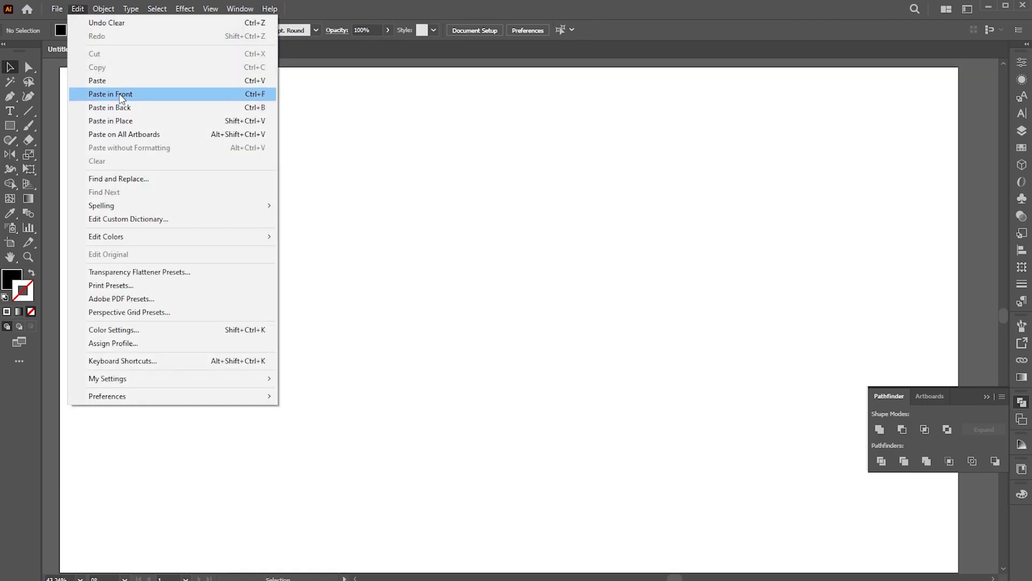
{"action": "left_click", "coordinate": [121, 95]}
{"action": "left_click", "coordinate": [880, 429]}
{"action": "left_click", "coordinate": [693, 379]}
- Delete the stray speck near the belly and ungroup the deer into separate pieces
{"action": "left_click", "coordinate": [553, 389]}
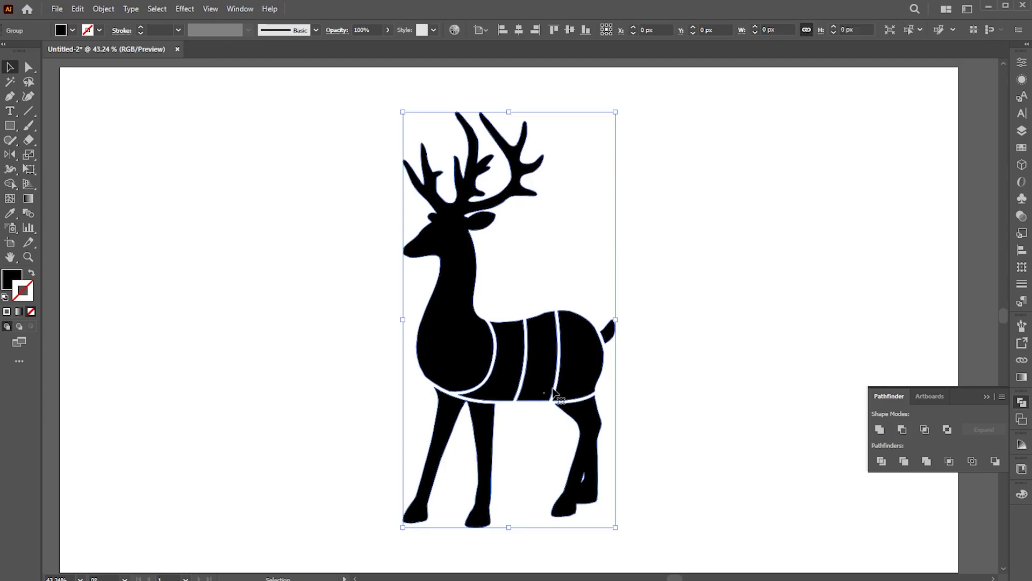
{"action": "right_click", "coordinate": [456, 264]}
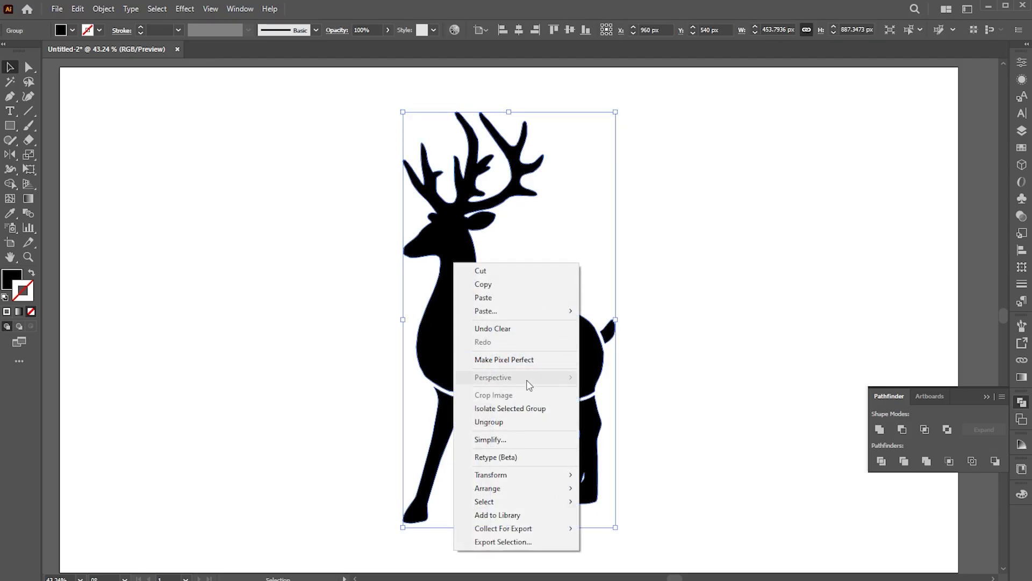
{"action": "left_click", "coordinate": [488, 421]}
{"action": "key", "text": "ctrl+shift+a"}
{"action": "left_click_drag", "start_coordinate": [421, 284], "coordinate": [420, 283]}
{"action": "key", "text": "ctrl+z"}
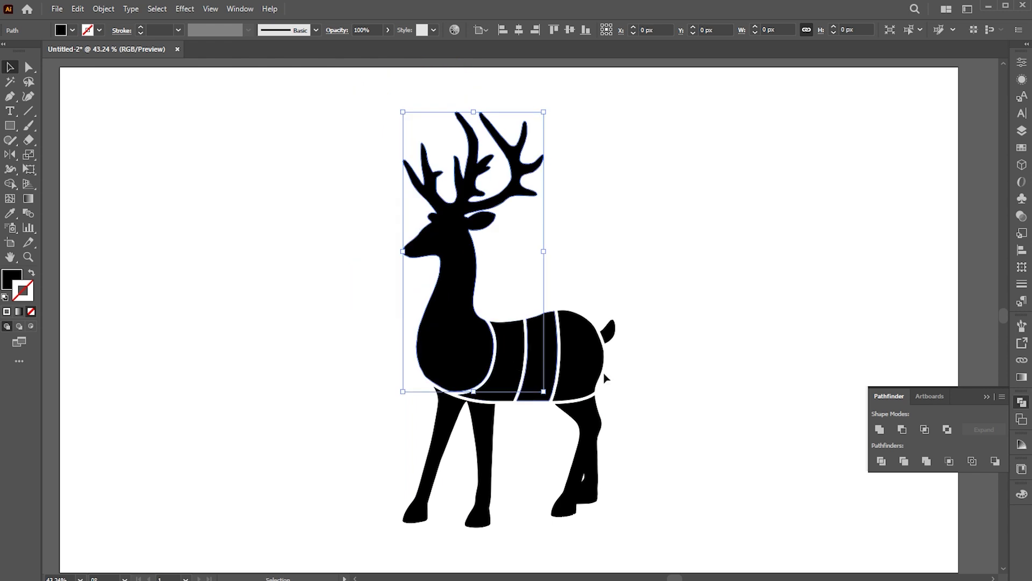
- Round the two lower corners of the chest piece, the bottom one to about 65 px
{"action": "key", "text": "ctrl+shift+a"}
{"action": "key", "text": "z"}
{"action": "left_click_drag", "start_coordinate": [485, 371], "coordinate": [587, 371]}
{"action": "left_click_drag", "start_coordinate": [389, 371], "coordinate": [468, 376]}
{"action": "key", "text": "a"}
{"action": "left_click", "coordinate": [392, 382]}
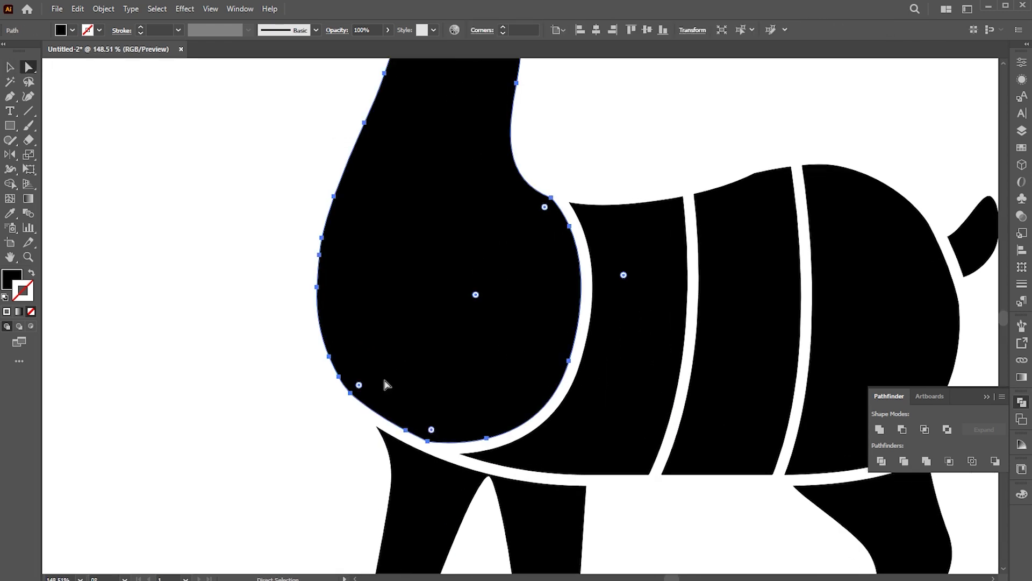
{"action": "left_click_drag", "start_coordinate": [359, 385], "coordinate": [514, 306]}
{"action": "left_click_drag", "start_coordinate": [432, 433], "coordinate": [541, 333]}
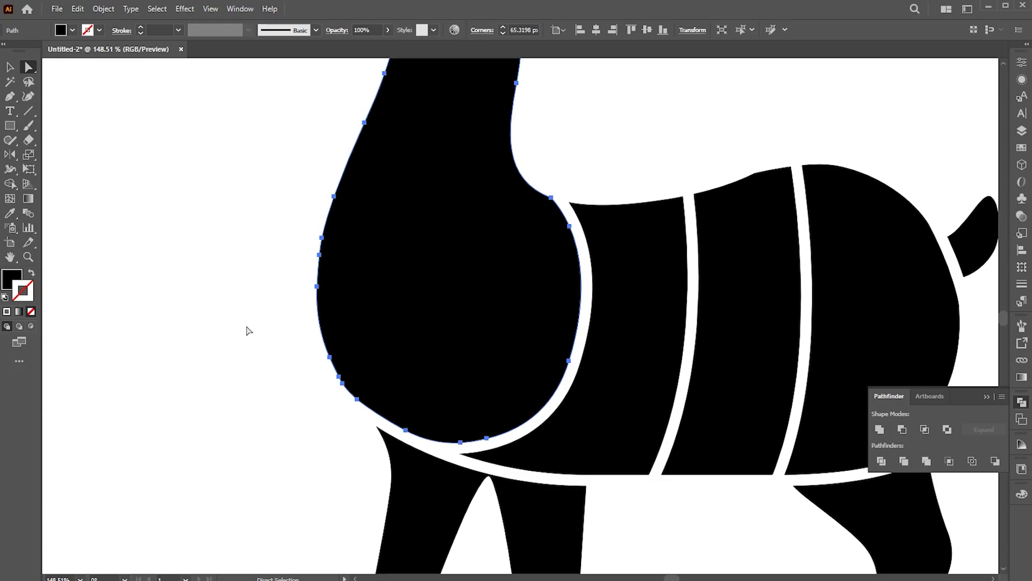
{"action": "left_click", "coordinate": [247, 329]}
- Round the corner of the chest piece at the base of the neck to about 39 px
{"action": "left_click_drag", "start_coordinate": [635, 215], "coordinate": [613, 292]}
{"action": "left_click", "coordinate": [522, 290]}
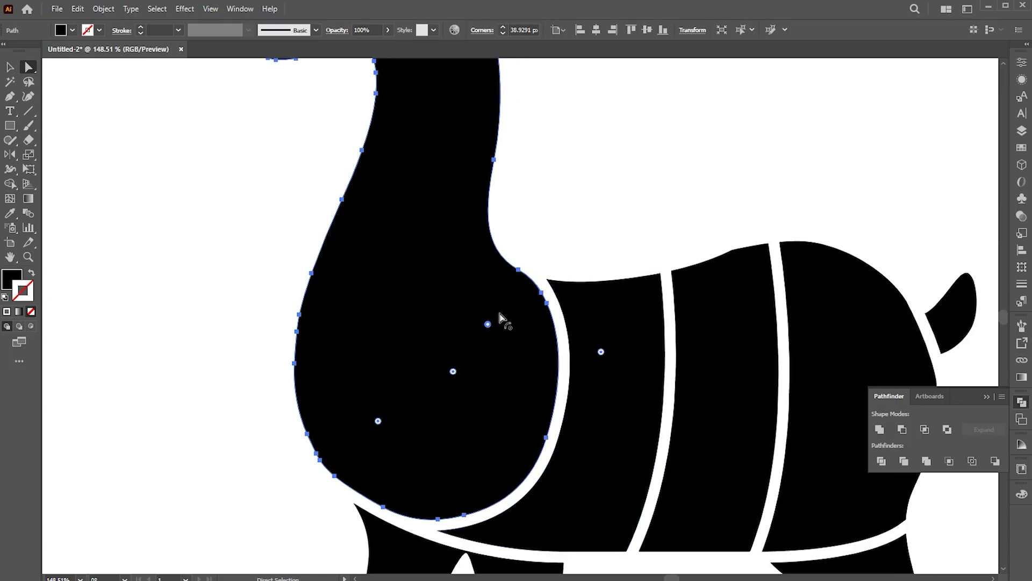
{"action": "left_click", "coordinate": [578, 221]}
{"action": "key", "text": "z"}
{"action": "left_click_drag", "start_coordinate": [579, 221], "coordinate": [355, 221]}
{"action": "left_click_drag", "start_coordinate": [564, 215], "coordinate": [517, 283]}
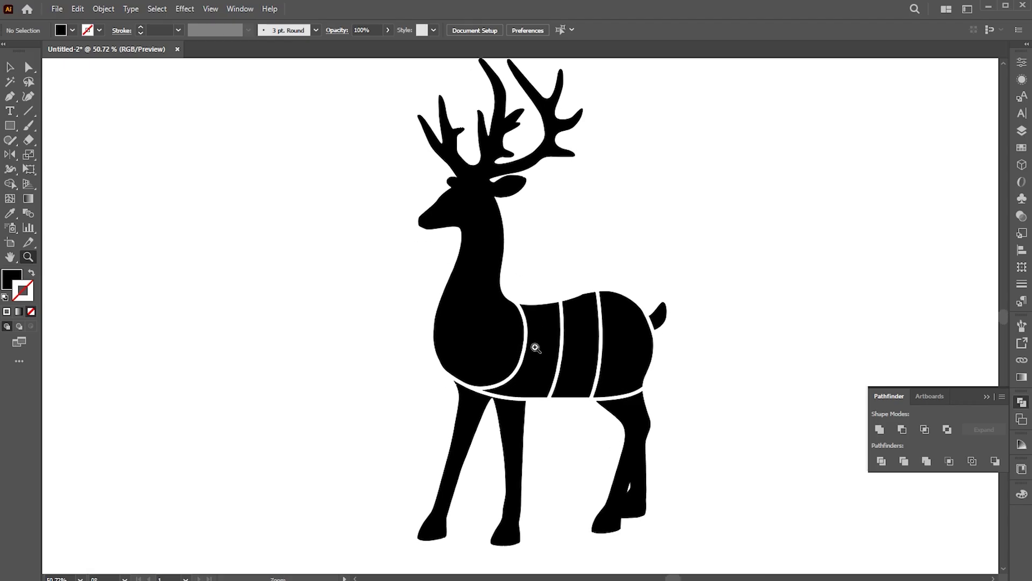
{"action": "left_click", "coordinate": [987, 397]}
- Add the text DEER beside the antlers and enlarge it to about 129 pt
{"action": "scroll", "coordinate": [634, 249], "scroll_direction": "down", "scroll_amount": 2}
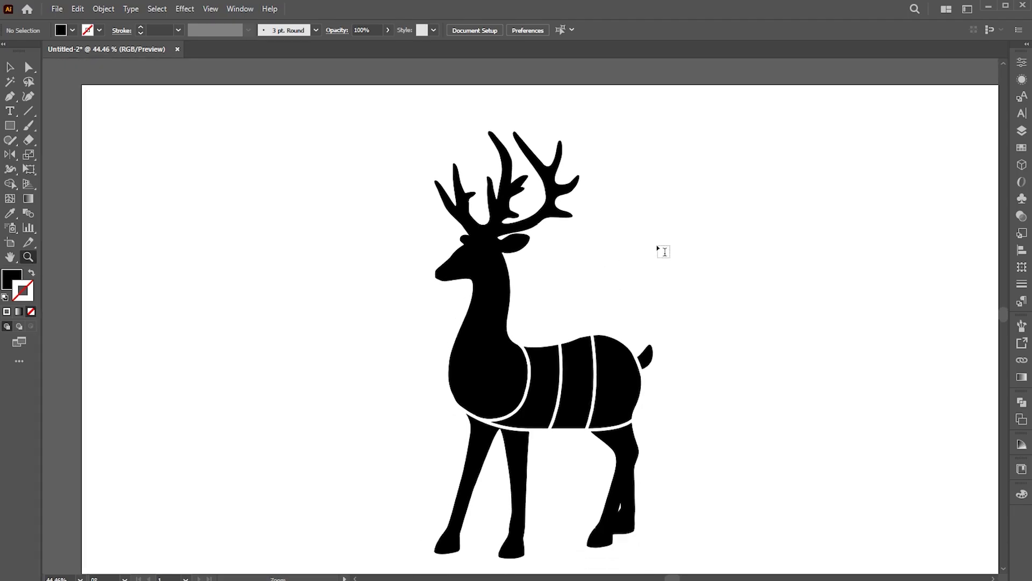
{"action": "key", "text": "t"}
{"action": "left_click", "coordinate": [618, 215]}
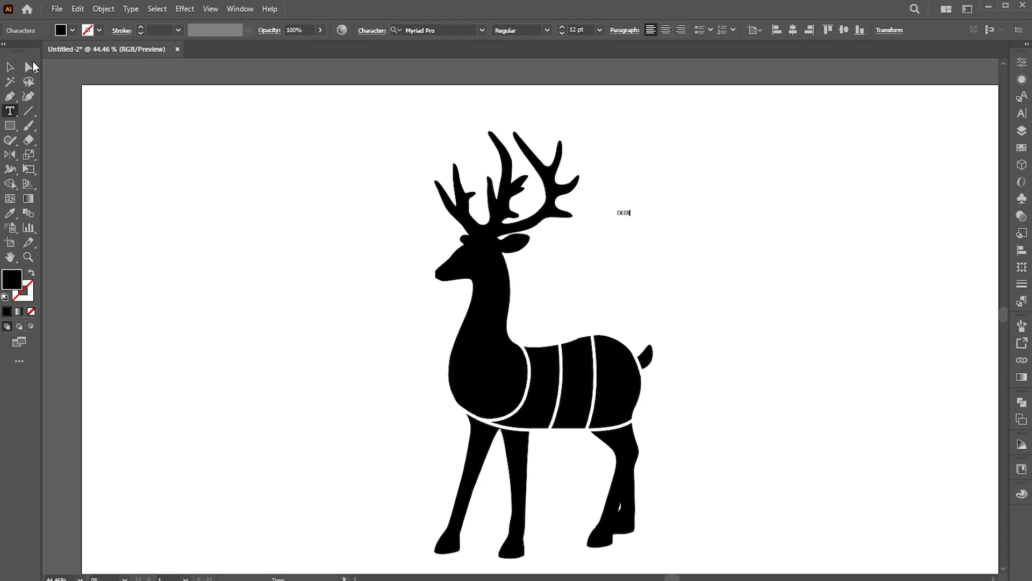
{"action": "left_click", "coordinate": [10, 67]}
{"action": "left_click_drag", "start_coordinate": [631, 221], "coordinate": [758, 237]}
- Set the DEER text's font style to Black SemiExtended and move it closer above the deer's back
{"action": "left_click", "coordinate": [547, 30]}
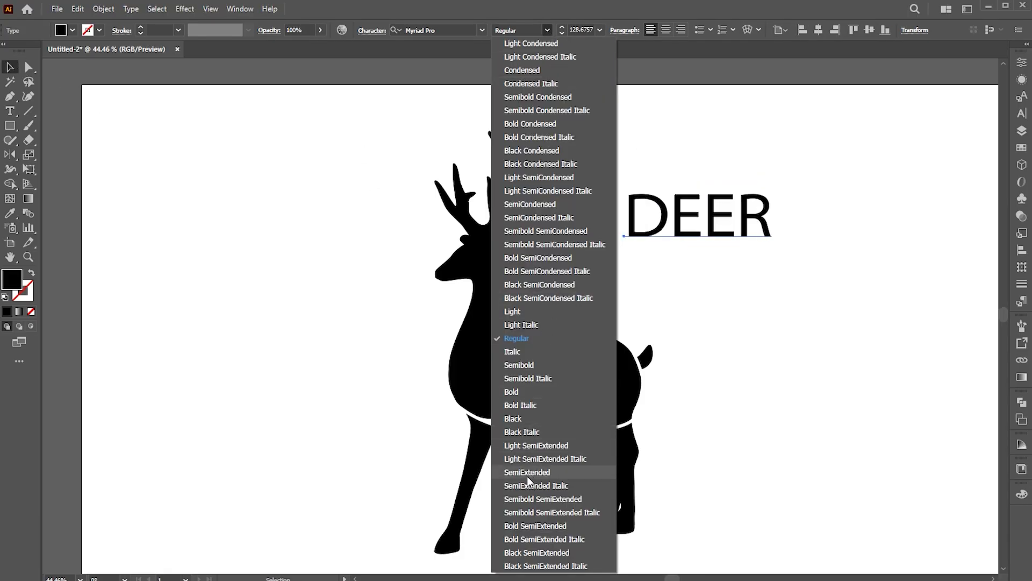
{"action": "left_click", "coordinate": [536, 553]}
{"action": "left_click_drag", "start_coordinate": [685, 217], "coordinate": [613, 271]}
- Draw a half-round shape like the opening of a letter D inside the chest and fill it with white
{"action": "scroll", "coordinate": [542, 300], "scroll_direction": "up", "scroll_amount": 4}
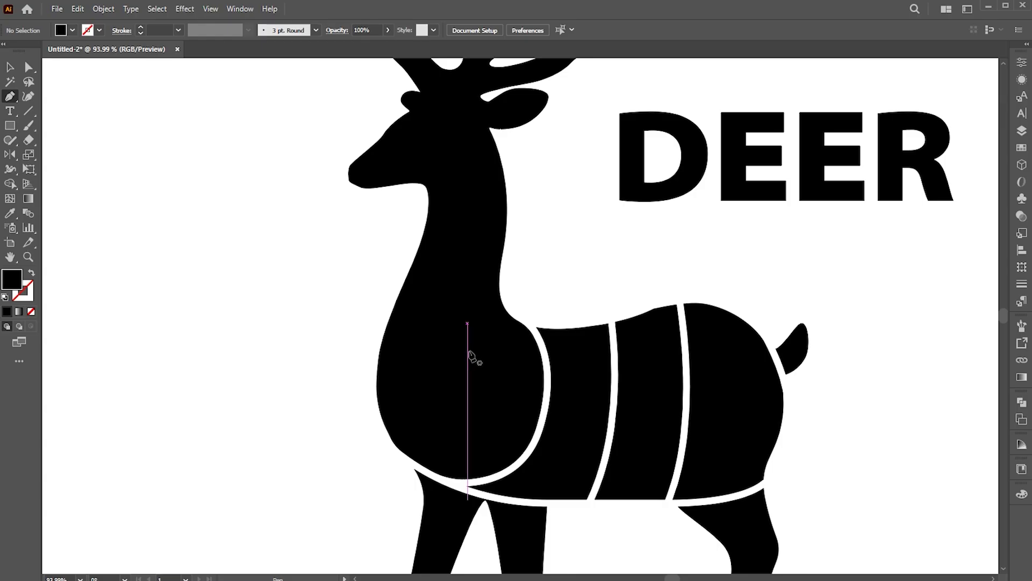
{"action": "left_click", "coordinate": [471, 348]}
{"action": "left_click", "coordinate": [467, 446]}
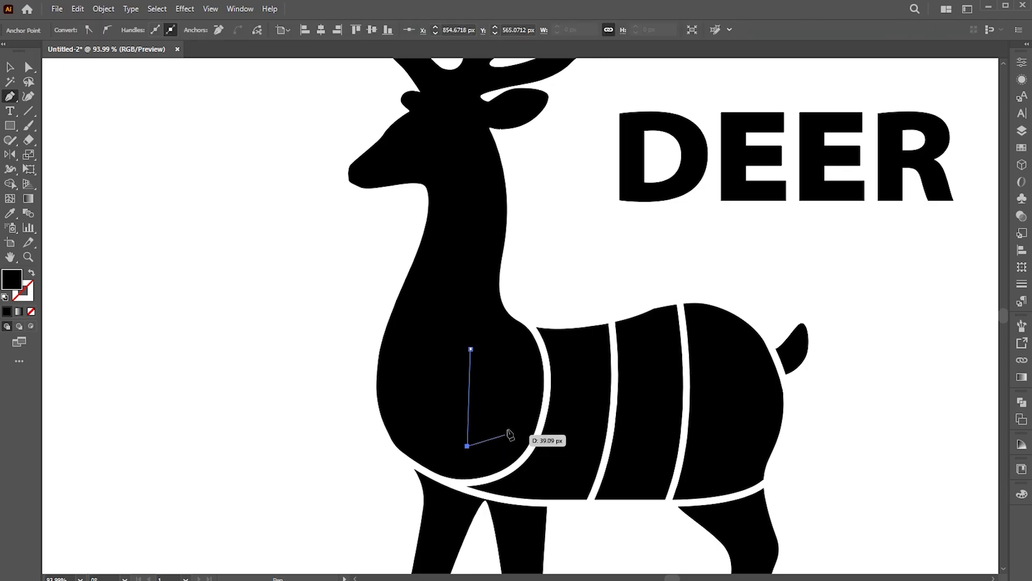
{"action": "left_click_drag", "start_coordinate": [512, 405], "coordinate": [509, 381]}
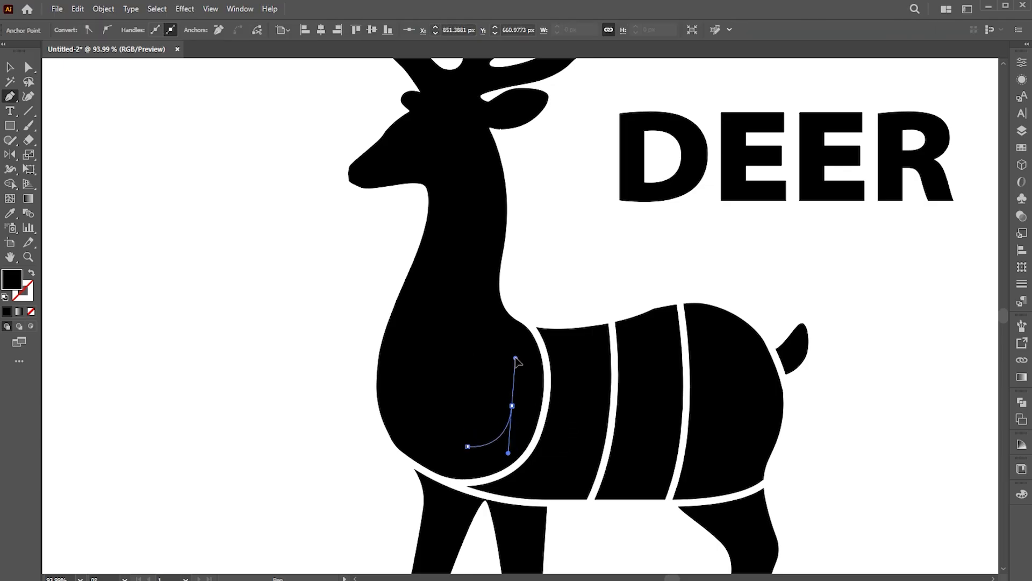
{"action": "double_click", "coordinate": [13, 286]}
{"action": "left_click_drag", "start_coordinate": [622, 218], "coordinate": [571, 108]}
{"action": "left_click", "coordinate": [862, 116]}
- Adjust the outer anchor and direction handle of the white half-round shape to refine its curve
{"action": "key", "text": "z"}
{"action": "left_click_drag", "start_coordinate": [566, 392], "coordinate": [460, 456]}
{"action": "key", "text": "a"}
{"action": "left_click_drag", "start_coordinate": [455, 411], "coordinate": [449, 404]}
{"action": "left_click", "coordinate": [482, 405]}
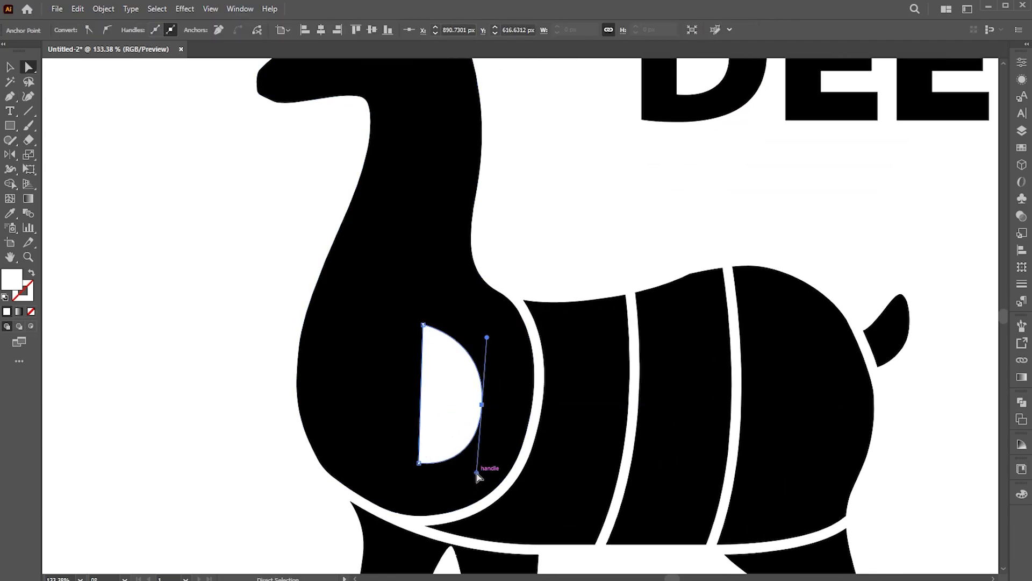
{"action": "left_click_drag", "start_coordinate": [477, 473], "coordinate": [475, 457]}
{"action": "key", "text": "ctrl+shift+a"}
- Slightly narrow and tilt the white half-round shape in the chest so its straight edge slants
{"action": "key", "text": "z"}
{"action": "left_click_drag", "start_coordinate": [501, 324], "coordinate": [317, 325]}
{"action": "left_click_drag", "start_coordinate": [425, 363], "coordinate": [635, 366]}
{"action": "key", "text": "a"}
{"action": "left_click", "coordinate": [441, 376]}
{"action": "key", "text": "z"}
{"action": "key", "text": "a"}
{"action": "key", "text": "v"}
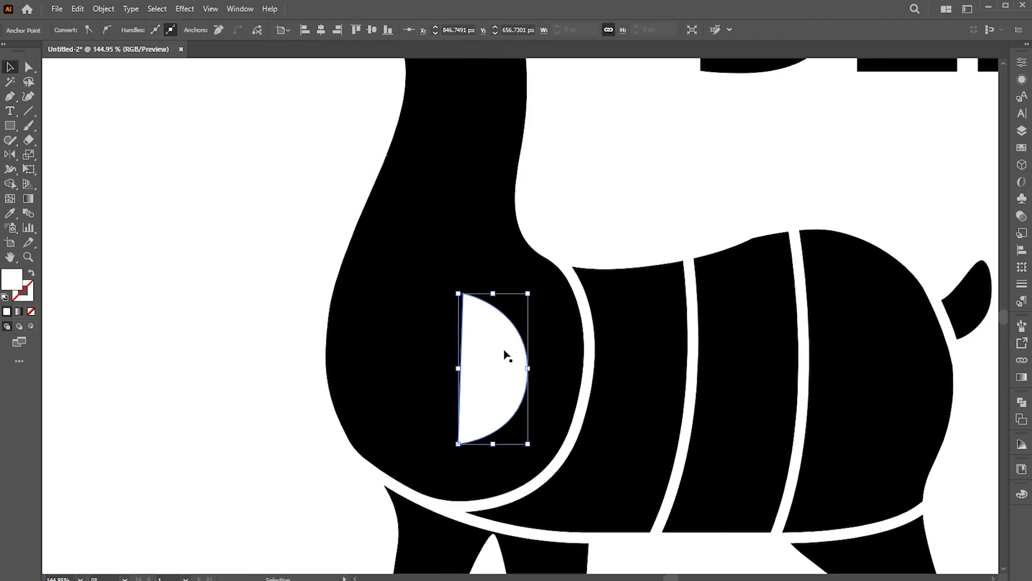
{"action": "left_click_drag", "start_coordinate": [528, 293], "coordinate": [465, 290]}
{"action": "key", "text": "a"}
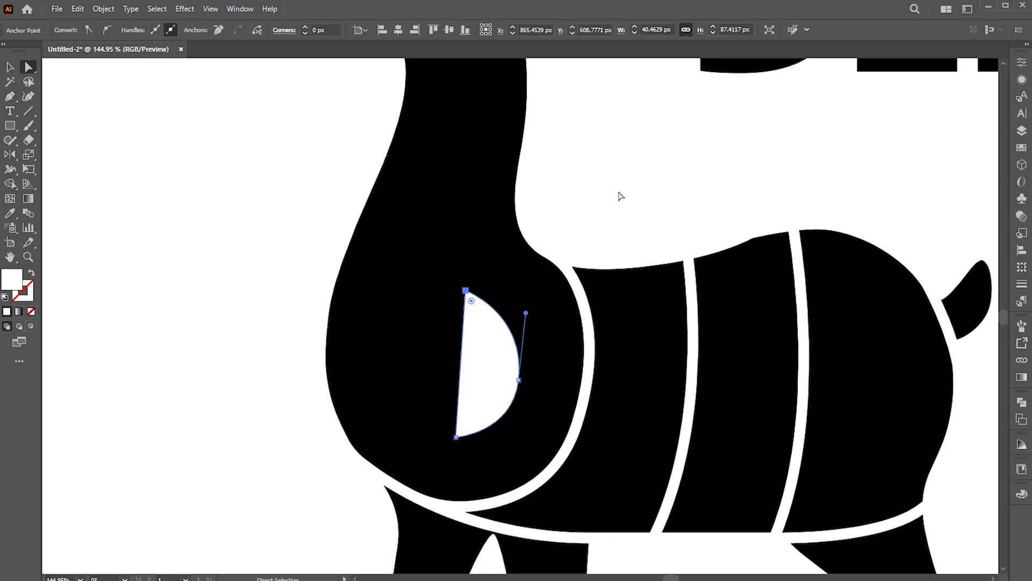
{"action": "left_click", "coordinate": [621, 196]}
- Draw a small white four-cornered notch in the section behind the chest, opening onto the next dividing line
{"action": "key", "text": "ctrl+0"}
{"action": "key", "text": "v"}
{"action": "key", "text": "z"}
{"action": "left_click_drag", "start_coordinate": [471, 324], "coordinate": [513, 310]}
{"action": "key", "text": "space"}
{"action": "left_click_drag", "start_coordinate": [513, 309], "coordinate": [451, 400]}
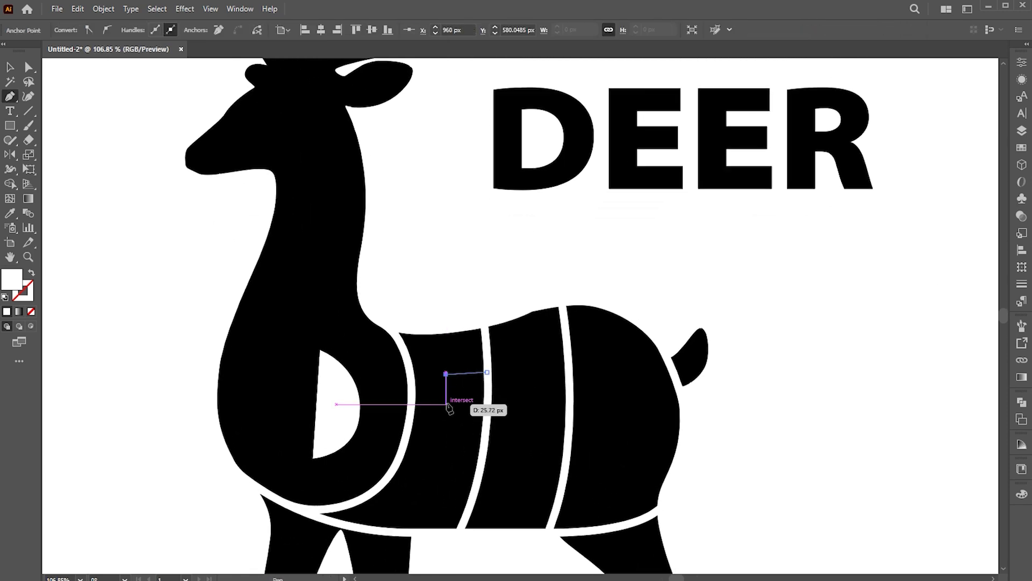
{"action": "left_click", "coordinate": [446, 396]}
{"action": "left_click", "coordinate": [486, 396]}
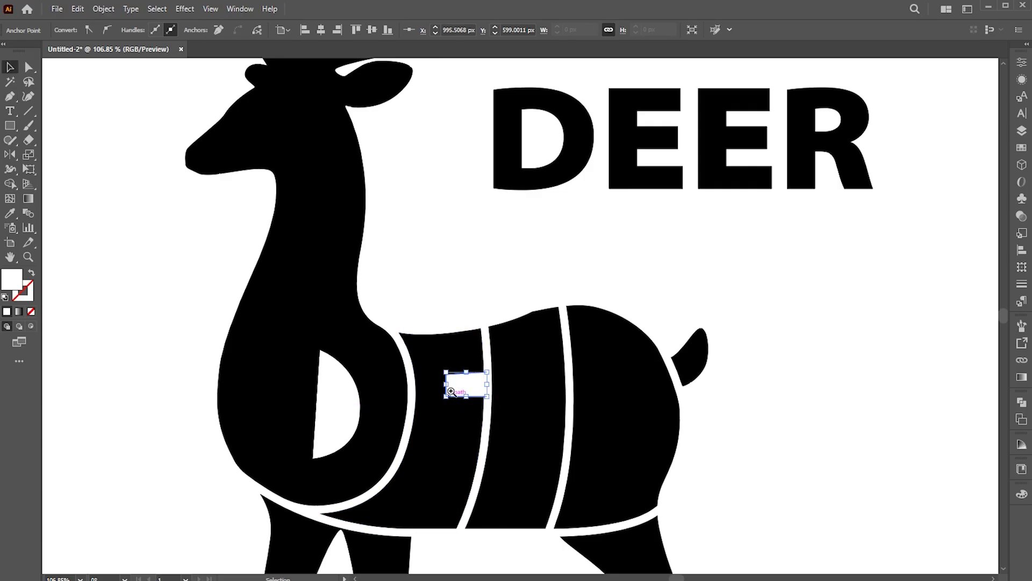
- Round the two inner corners of the white notch in the section behind the chest
{"action": "key", "text": "ctrl+space"}
{"action": "left_click_drag", "start_coordinate": [453, 390], "coordinate": [508, 394]}
{"action": "key", "text": "a"}
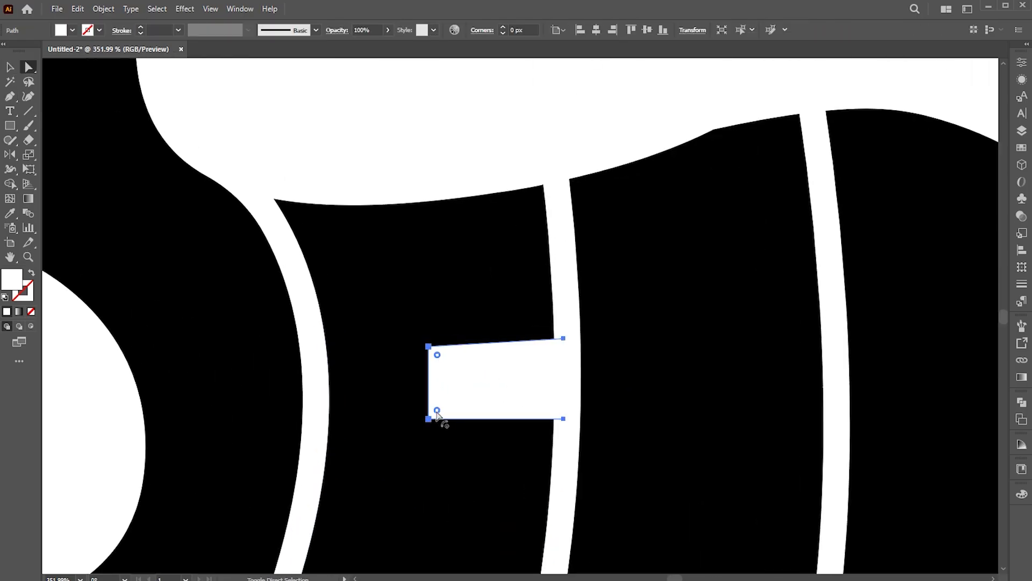
{"action": "left_click_drag", "start_coordinate": [438, 410], "coordinate": [450, 403]}
- Copy the rounded notch lower in the same section and tilt the copy to form the letter E
{"action": "left_click_drag", "start_coordinate": [523, 360], "coordinate": [469, 359]}
{"action": "key", "text": "v"}
{"action": "left_click", "coordinate": [513, 272]}
{"action": "left_click_drag", "start_coordinate": [523, 383], "coordinate": [541, 332]}
{"action": "key", "text": "ctrl+space"}
{"action": "left_click_drag", "start_coordinate": [491, 345], "coordinate": [493, 342]}
{"action": "scroll", "coordinate": [482, 341], "scroll_direction": "down", "scroll_amount": 5}
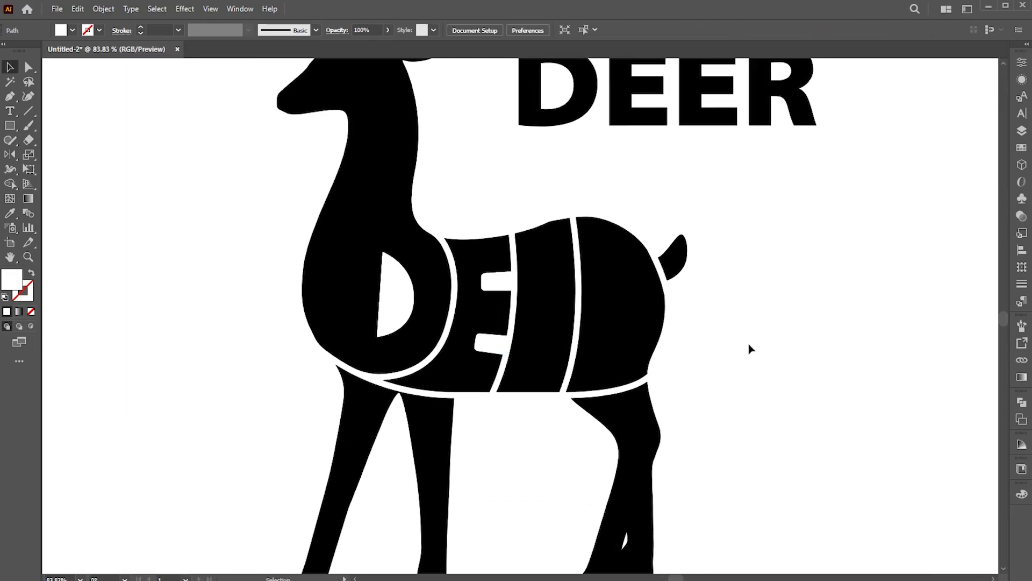
- Copy both white notches of the first E into the next body section
{"action": "scroll", "coordinate": [532, 349], "scroll_direction": "up", "scroll_amount": 3}
{"action": "left_click", "coordinate": [456, 346]}
{"action": "left_click", "coordinate": [467, 243], "text": "shift"}
{"action": "left_click_drag", "start_coordinate": [478, 346], "coordinate": [583, 342]}
{"action": "key", "text": "ctrl+shift+a"}
- Reduce the tilt of the lower notch in the second E so it fits that section
{"action": "key", "text": "ctrl+space"}
{"action": "left_click_drag", "start_coordinate": [644, 313], "coordinate": [751, 321]}
{"action": "left_click", "coordinate": [523, 366]}
{"action": "left_click_drag", "start_coordinate": [576, 339], "coordinate": [543, 357]}
{"action": "left_click", "coordinate": [552, 188]}
- Draw a closed white shape over the back edge of the rump, curving inward to cut out the bowl and leg of an R
{"action": "key", "text": "ctrl+space"}
{"action": "left_click_drag", "start_coordinate": [699, 317], "coordinate": [615, 331]}
{"action": "left_click", "coordinate": [644, 330]}
{"action": "key", "text": "space"}
{"action": "key", "text": "ctrl+space"}
{"action": "scroll", "coordinate": [615, 331], "scroll_direction": "up", "scroll_amount": 2}
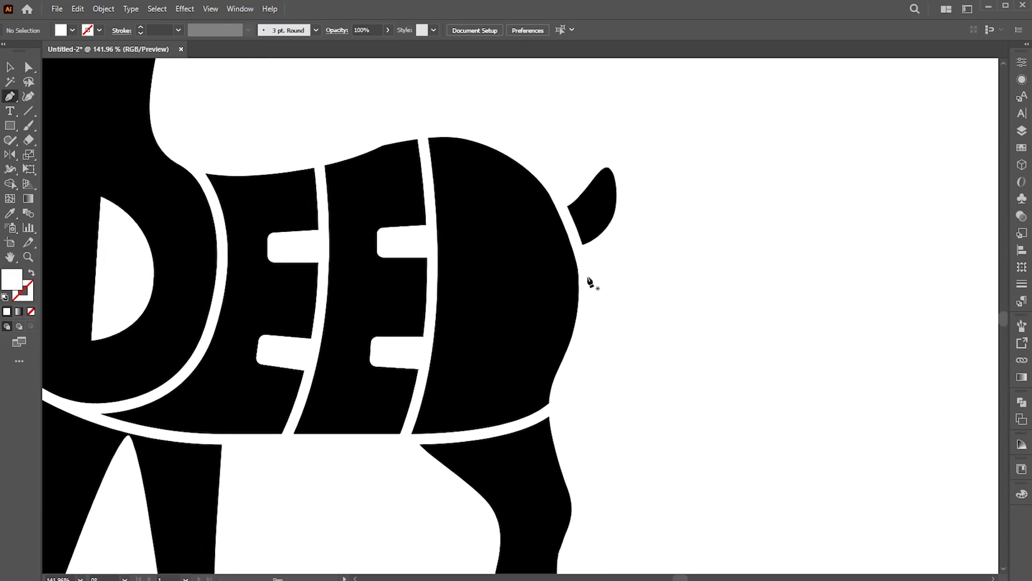
{"action": "left_click", "coordinate": [616, 254]}
{"action": "key", "text": "space"}
{"action": "left_click_drag", "start_coordinate": [591, 215], "coordinate": [628, 209]}
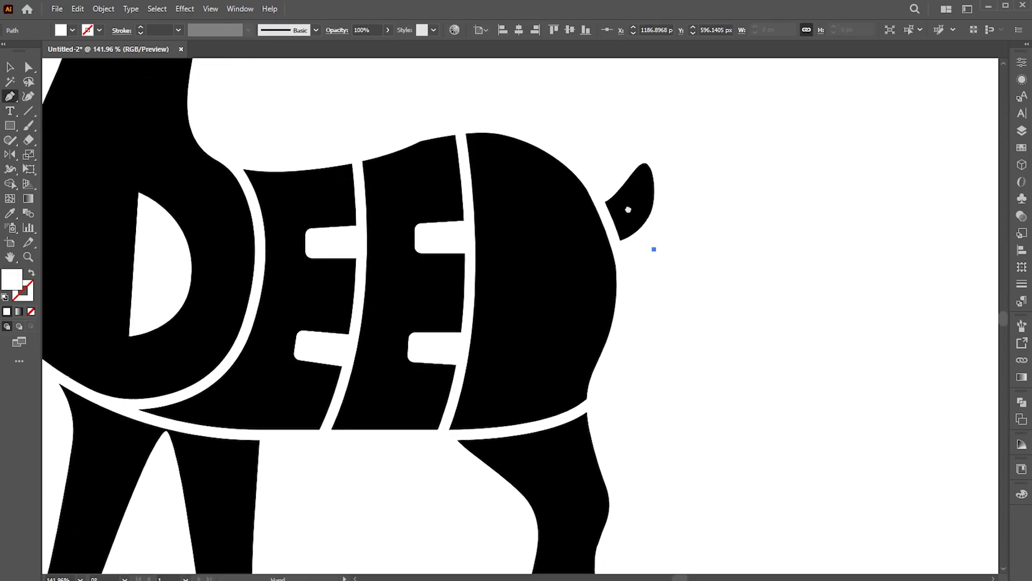
{"action": "left_click", "coordinate": [616, 261]}
{"action": "left_click_drag", "start_coordinate": [549, 351], "coordinate": [488, 353]}
{"action": "left_click", "coordinate": [592, 401]}
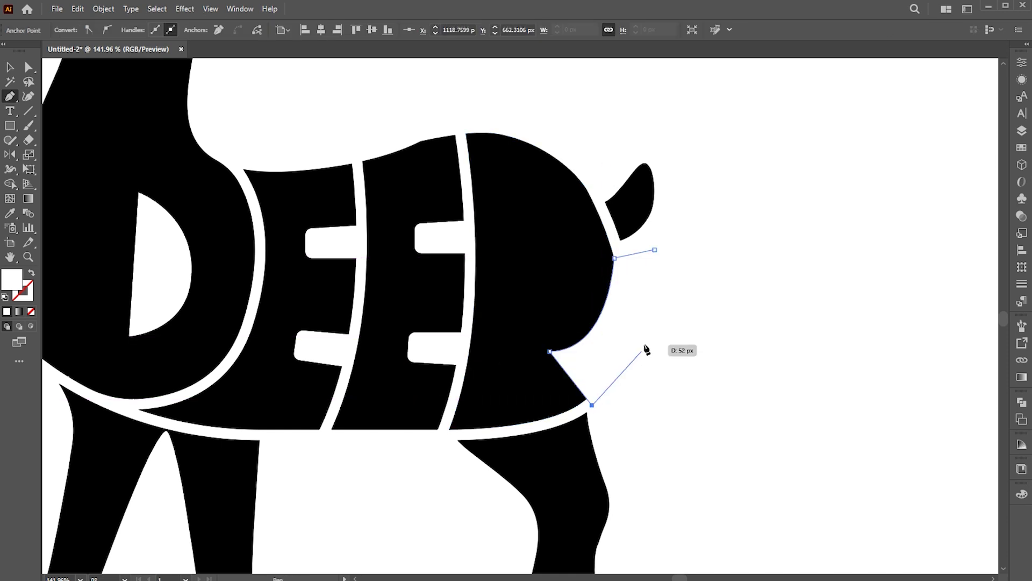
{"action": "left_click", "coordinate": [654, 250]}
{"action": "left_click", "coordinate": [645, 318], "text": "ctrl"}
{"action": "left_click", "coordinate": [643, 314]}
- Reposition the upper and outer anchors of the white shape behind the rump to refine the R's outline
{"action": "left_click_drag", "start_coordinate": [615, 259], "coordinate": [607, 232]}
{"action": "left_click_drag", "start_coordinate": [611, 351], "coordinate": [643, 343]}
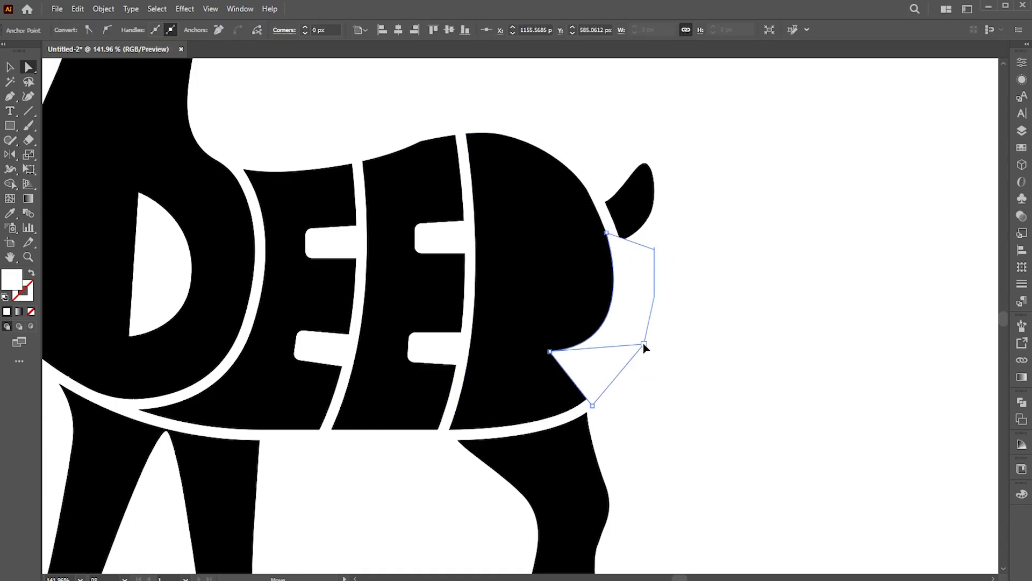
{"action": "left_click", "coordinate": [734, 361]}
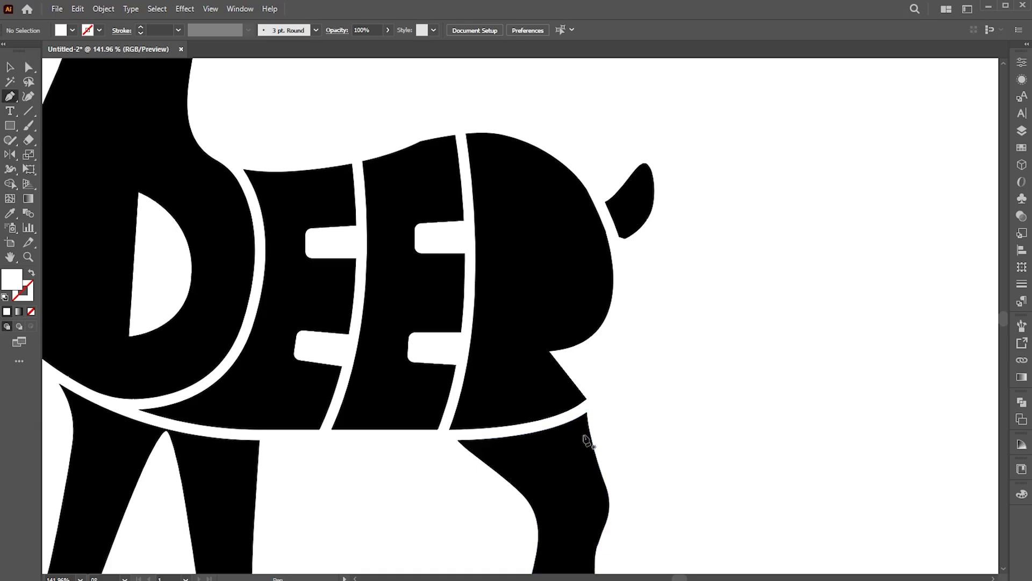
- Draw a small white four-cornered shape at the lower edge of the rump section as the gap between the R's legs
{"action": "left_click_drag", "start_coordinate": [495, 427], "coordinate": [502, 395]}
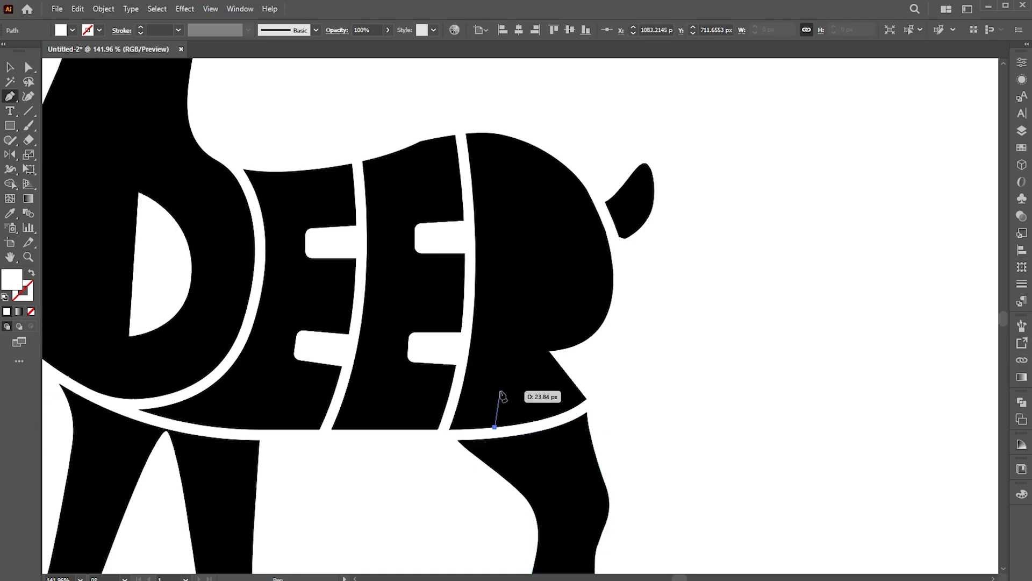
{"action": "left_click", "coordinate": [508, 378]}
{"action": "left_click", "coordinate": [549, 403]}
{"action": "left_click", "coordinate": [547, 427]}
- Move the anchors of the white gap between the R's legs so it tapers to a peak, and nudge the shape into place
{"action": "scroll", "coordinate": [540, 394], "scroll_direction": "up", "scroll_amount": 3}
{"action": "key", "text": "a"}
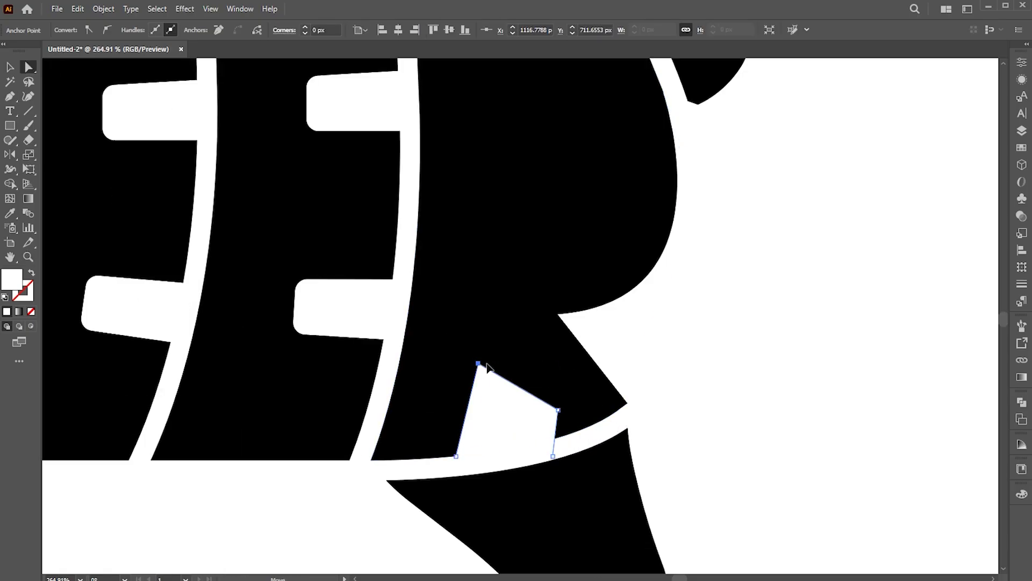
{"action": "left_click_drag", "start_coordinate": [480, 364], "coordinate": [497, 362]}
{"action": "left_click_drag", "start_coordinate": [557, 411], "coordinate": [561, 420]}
{"action": "left_click_drag", "start_coordinate": [456, 456], "coordinate": [465, 462]}
{"action": "left_click_drag", "start_coordinate": [497, 362], "coordinate": [488, 347]}
{"action": "left_click", "coordinate": [811, 357]}
{"action": "key", "text": "v"}
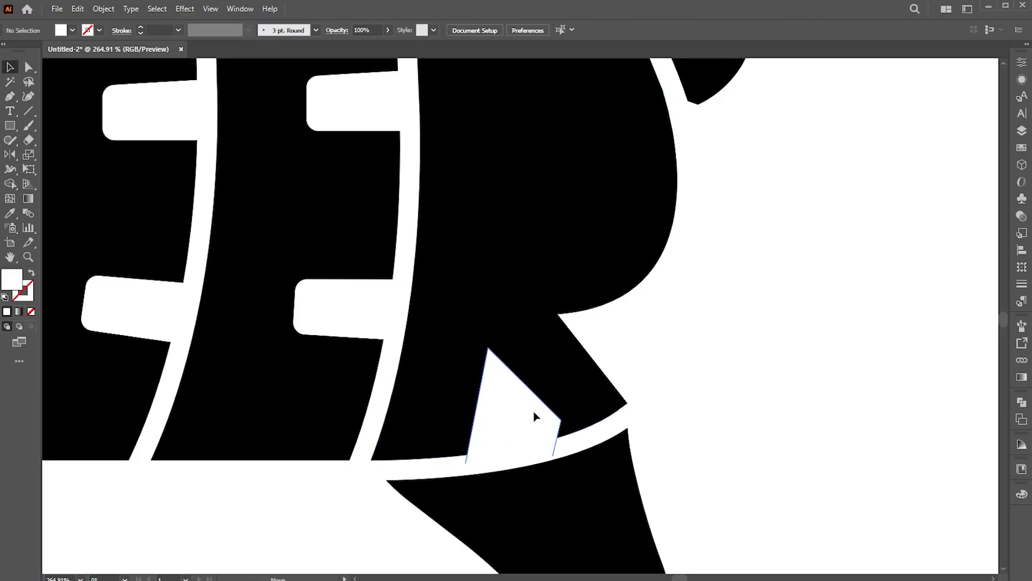
{"action": "left_click_drag", "start_coordinate": [535, 414], "coordinate": [531, 414]}
{"action": "left_click", "coordinate": [853, 306]}
- Draw a white half-round shape inside the rump section as the opening of the letter R
{"action": "key", "text": "z"}
{"action": "left_click_drag", "start_coordinate": [672, 307], "coordinate": [564, 348]}
{"action": "left_click_drag", "start_coordinate": [583, 267], "coordinate": [588, 268]}
{"action": "left_click", "coordinate": [552, 211]}
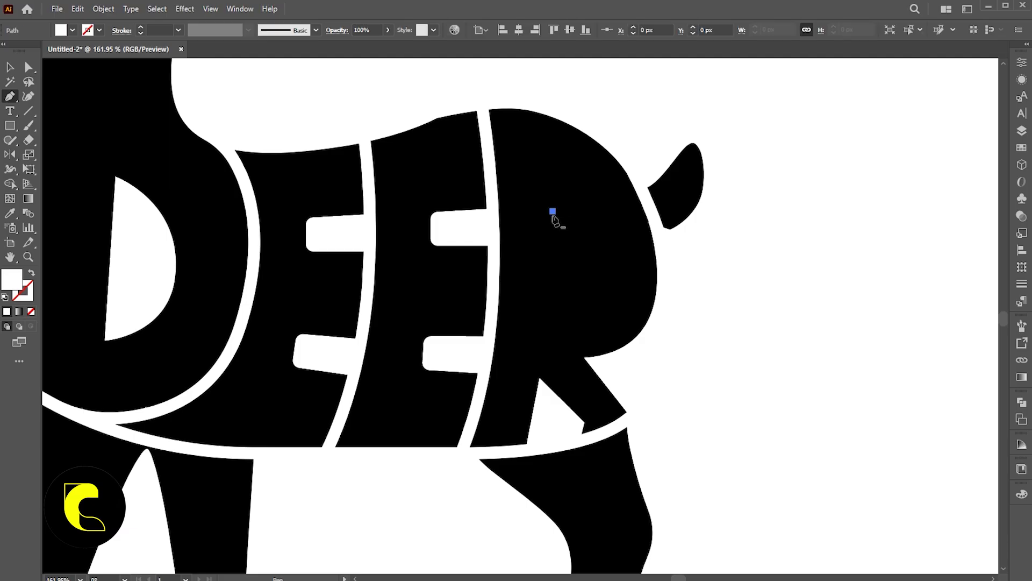
{"action": "left_click", "coordinate": [556, 292]}
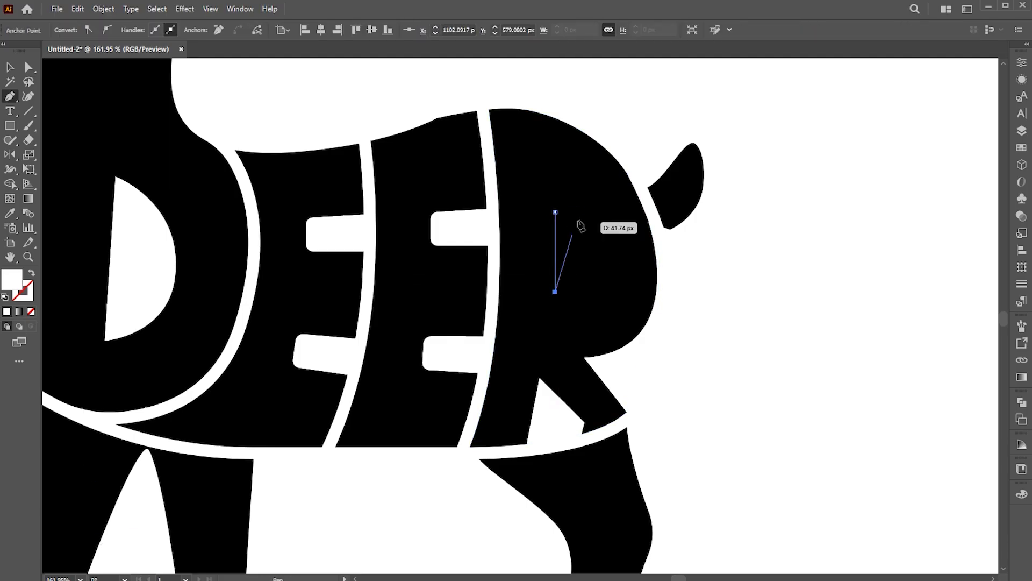
{"action": "mouse_move", "coordinate": [585, 251]}
{"action": "left_mouse_down"}
{"action": "mouse_move", "coordinate": [571, 214]}
{"action": "mouse_move", "coordinate": [615, 251]}
{"action": "mouse_move", "coordinate": [593, 257]}
{"action": "left_mouse_up"}
{"action": "left_click", "coordinate": [555, 212]}
- Adjust the direction handle and outer anchor of the R's half-round opening to refine its curve
{"action": "key", "text": "z"}
{"action": "key", "text": "a"}
{"action": "left_click_drag", "start_coordinate": [586, 200], "coordinate": [596, 202]}
{"action": "left_click", "coordinate": [721, 293]}
{"action": "key", "text": "z"}
{"action": "left_click_drag", "start_coordinate": [591, 298], "coordinate": [604, 281]}
{"action": "key", "text": "v"}
{"action": "left_click", "coordinate": [604, 281]}
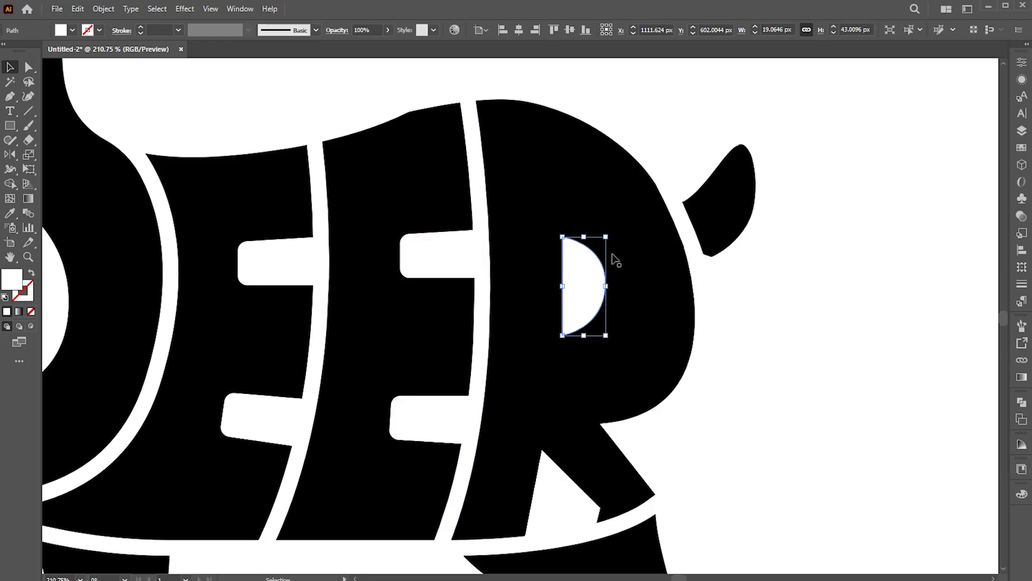
{"action": "key", "text": "a"}
{"action": "left_click_drag", "start_coordinate": [606, 286], "coordinate": [600, 285]}
{"action": "left_click", "coordinate": [831, 311]}
- Draw a thin white wedge at the base of the neck to separate it from the top of the D
{"action": "key", "text": "z"}
{"action": "left_click_drag", "start_coordinate": [692, 293], "coordinate": [587, 326]}
{"action": "key", "text": "v"}
{"action": "left_click", "coordinate": [696, 299]}
{"action": "key", "text": "a"}
{"action": "left_click", "coordinate": [846, 316]}
{"action": "key", "text": "z"}
{"action": "left_click_drag", "start_coordinate": [776, 376], "coordinate": [730, 392]}
{"action": "left_click_drag", "start_coordinate": [497, 282], "coordinate": [627, 323]}
{"action": "left_click_drag", "start_coordinate": [581, 363], "coordinate": [591, 325]}
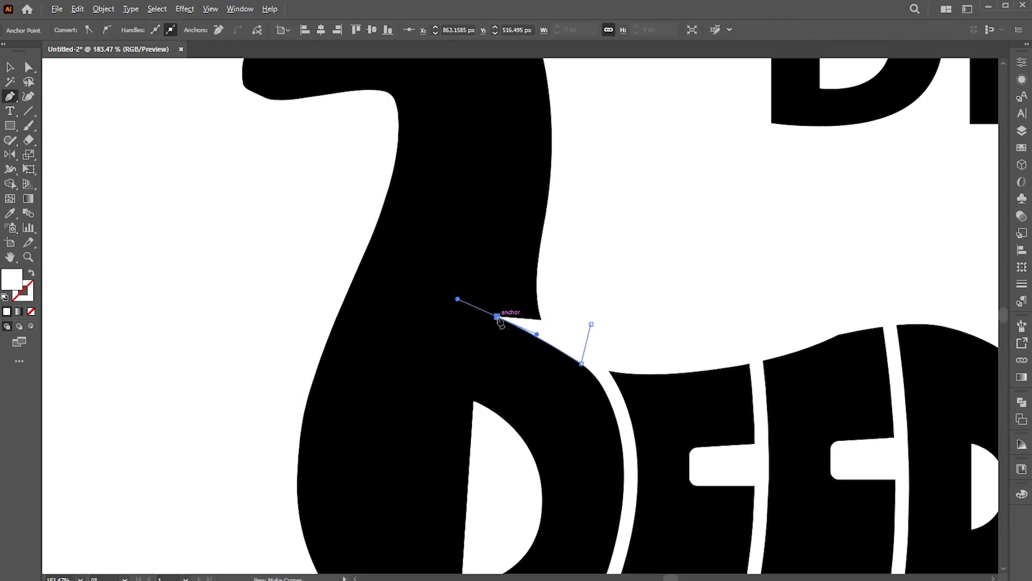
{"action": "key", "text": "v"}
{"action": "left_click", "coordinate": [572, 314]}
- Examine how the DEER lettering reads within the whole silhouette
{"action": "key", "text": "z"}
{"action": "left_click_drag", "start_coordinate": [568, 313], "coordinate": [389, 288]}
{"action": "key", "text": "a"}
{"action": "left_click", "coordinate": [562, 344]}
{"action": "left_click", "coordinate": [562, 302]}
{"action": "key", "text": "z"}
{"action": "mouse_move", "coordinate": [547, 332]}
{"action": "left_mouse_down"}
{"action": "mouse_move", "coordinate": [524, 332]}
{"action": "mouse_move", "coordinate": [550, 334]}
{"action": "left_mouse_up"}
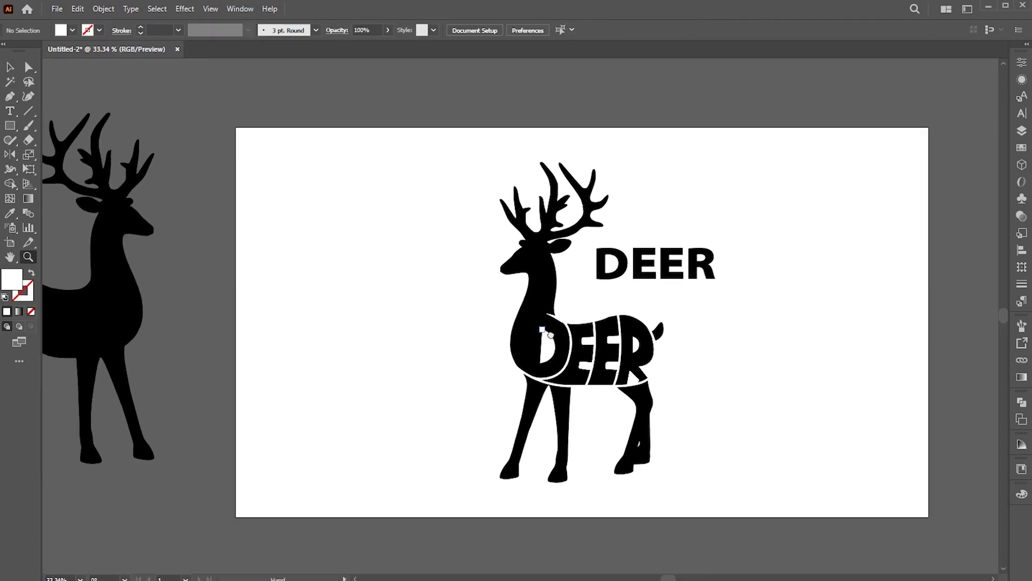
{"action": "key", "text": "z"}
{"action": "left_click_drag", "start_coordinate": [641, 382], "coordinate": [607, 374]}
{"action": "key", "text": "a"}
{"action": "scroll", "coordinate": [903, 300], "scroll_direction": "down", "scroll_amount": 10}
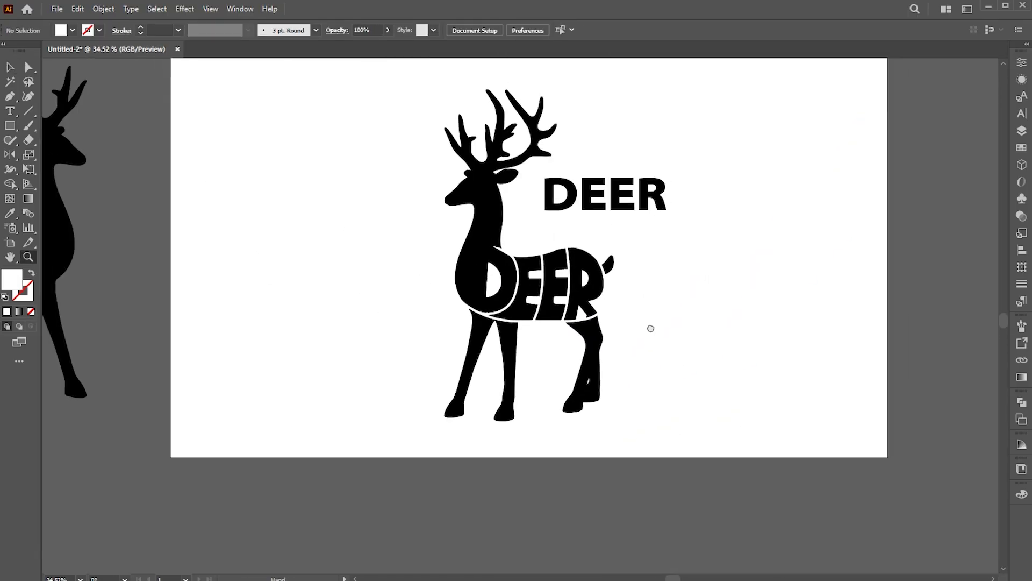
- Fine-tune the corner anchors of the white gap between the R's legs
{"action": "scroll", "coordinate": [786, 279], "scroll_direction": "up", "scroll_amount": 7}
{"action": "left_click_drag", "start_coordinate": [517, 172], "coordinate": [520, 187]}
{"action": "left_click", "coordinate": [569, 238]}
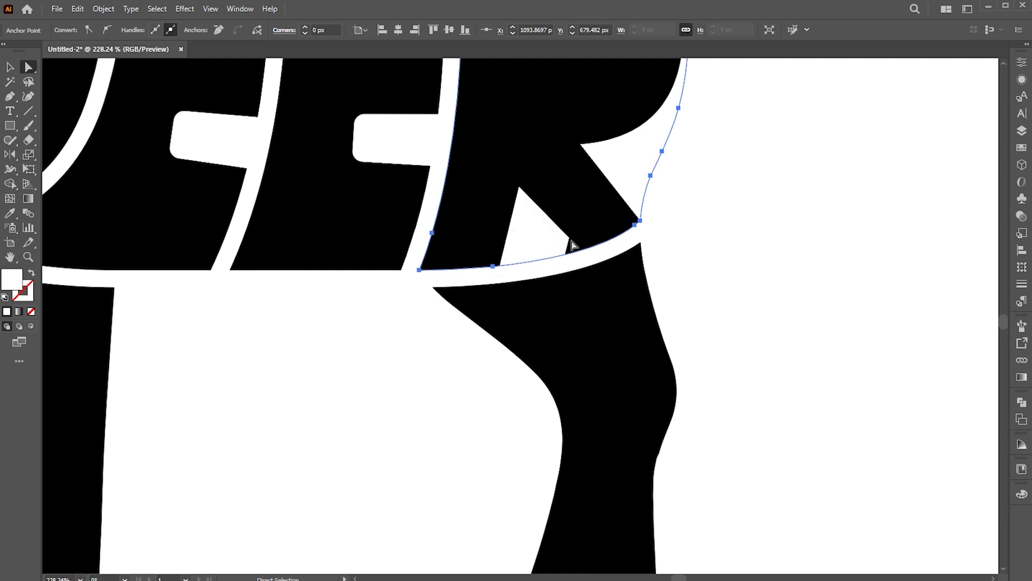
{"action": "left_click_drag", "start_coordinate": [569, 238], "coordinate": [564, 239]}
{"action": "left_click_drag", "start_coordinate": [499, 274], "coordinate": [504, 269]}
{"action": "left_click", "coordinate": [672, 245]}
- Move the DEER reference text off the artboard above the spare silhouette and shift both farther away from the artboard
{"action": "key", "text": "z"}
{"action": "left_click_drag", "start_coordinate": [672, 245], "coordinate": [366, 218]}
{"action": "left_click_drag", "start_coordinate": [655, 229], "coordinate": [582, 353]}
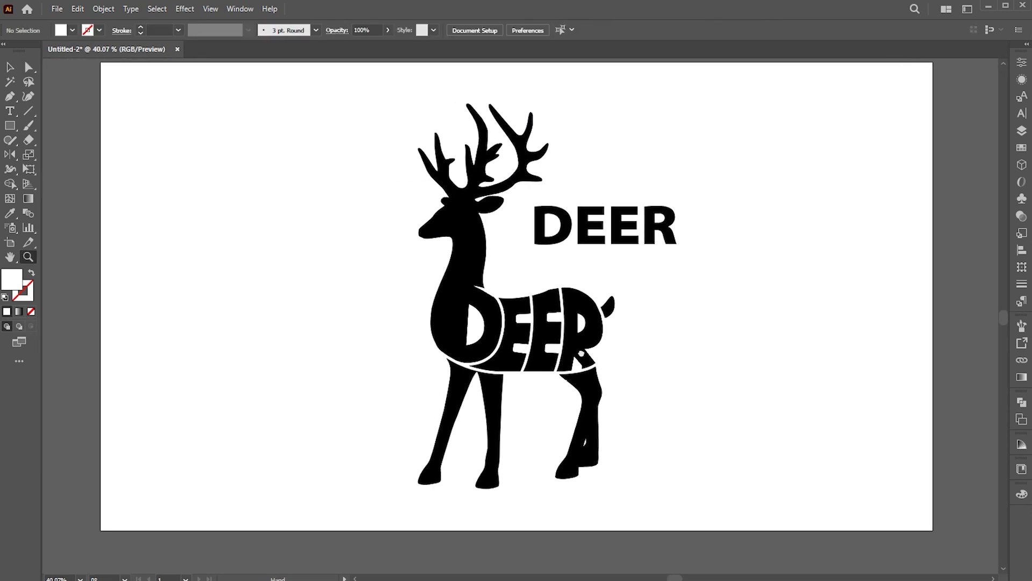
{"action": "scroll", "coordinate": [699, 301], "scroll_direction": "up", "scroll_amount": 2}
{"action": "scroll", "coordinate": [689, 322], "scroll_direction": "down", "scroll_amount": 3}
{"action": "left_click_drag", "start_coordinate": [631, 300], "coordinate": [161, 145]}
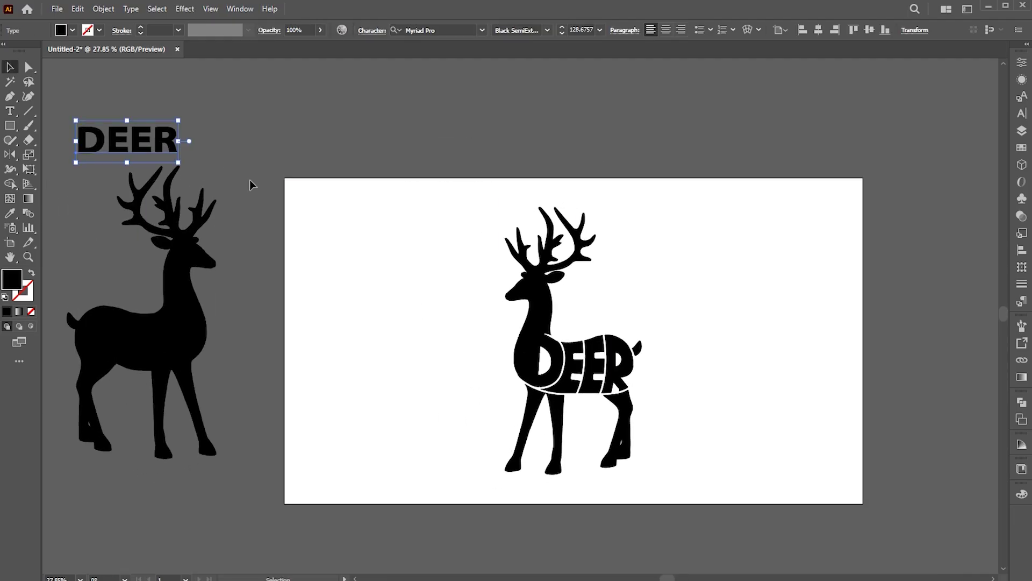
{"action": "left_click_drag", "start_coordinate": [244, 106], "coordinate": [140, 353]}
{"action": "left_click_drag", "start_coordinate": [164, 318], "coordinate": [132, 314]}
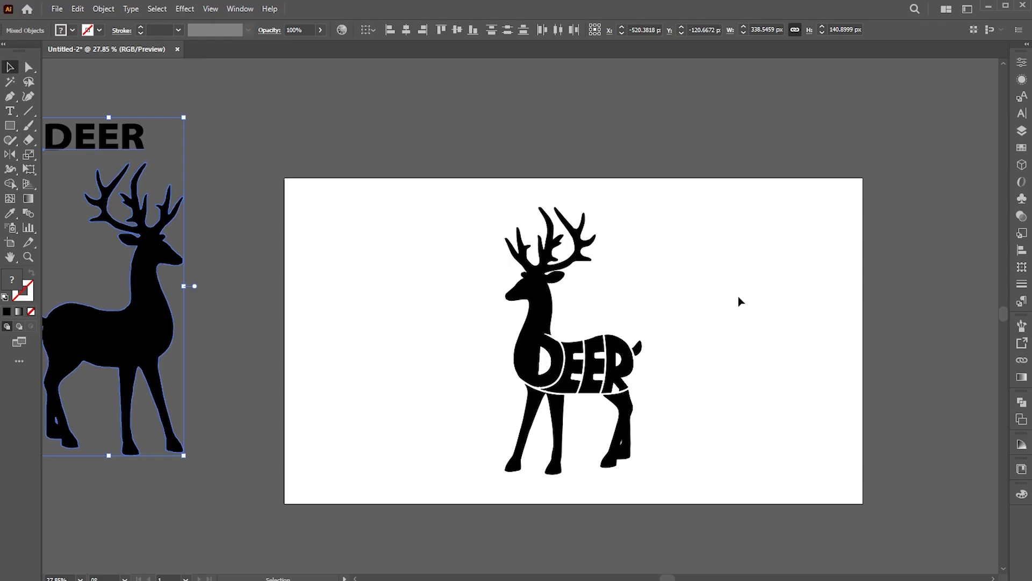
{"action": "left_click", "coordinate": [670, 332]}
- Select all pieces of the deer logo on the artboard and apply Pathfinder Divide
{"action": "scroll", "coordinate": [698, 331], "scroll_direction": "up", "scroll_amount": 2}
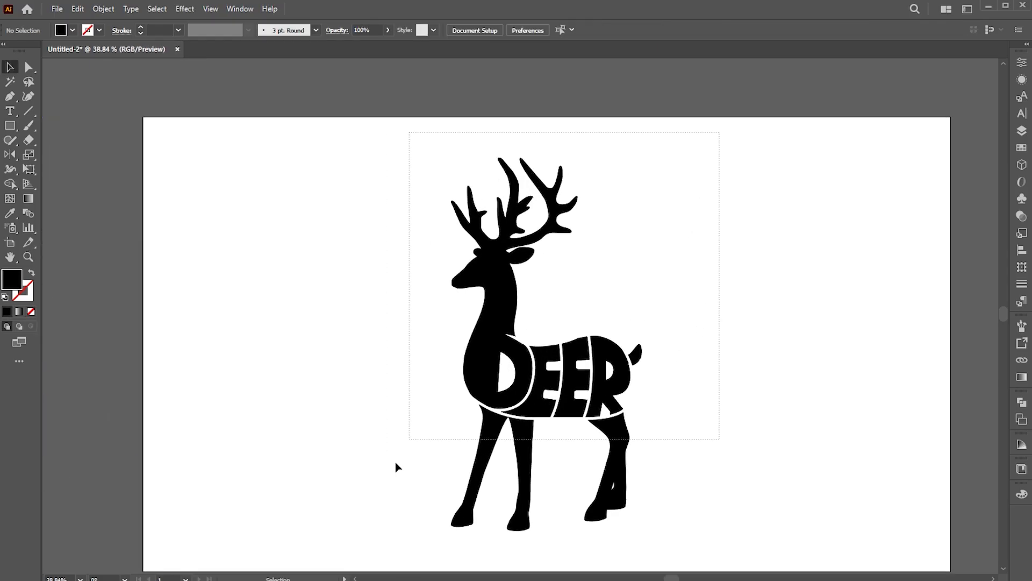
{"action": "left_click_drag", "start_coordinate": [395, 462], "coordinate": [394, 464]}
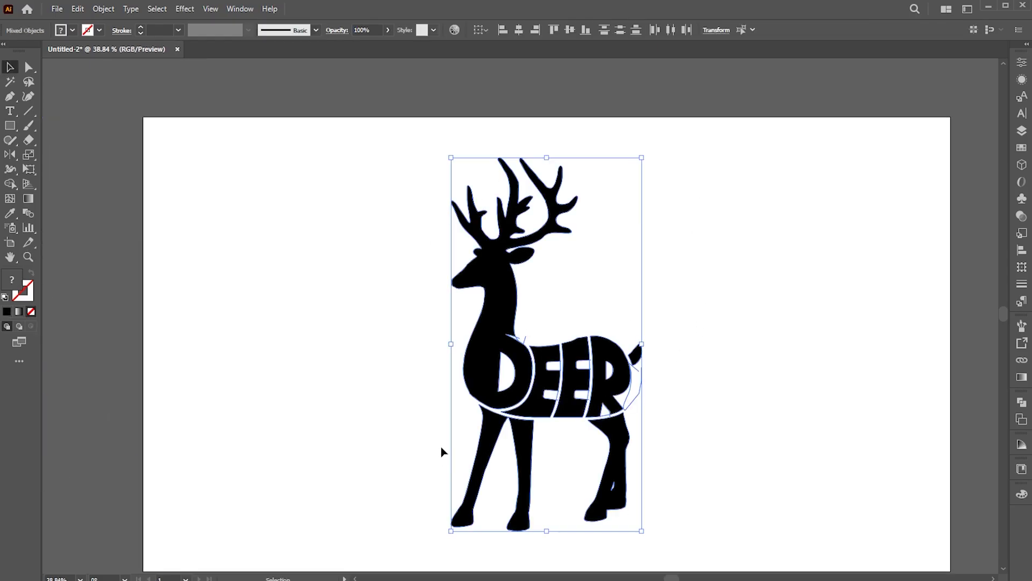
{"action": "left_click", "coordinate": [1022, 403]}
{"action": "left_click", "coordinate": [882, 462]}
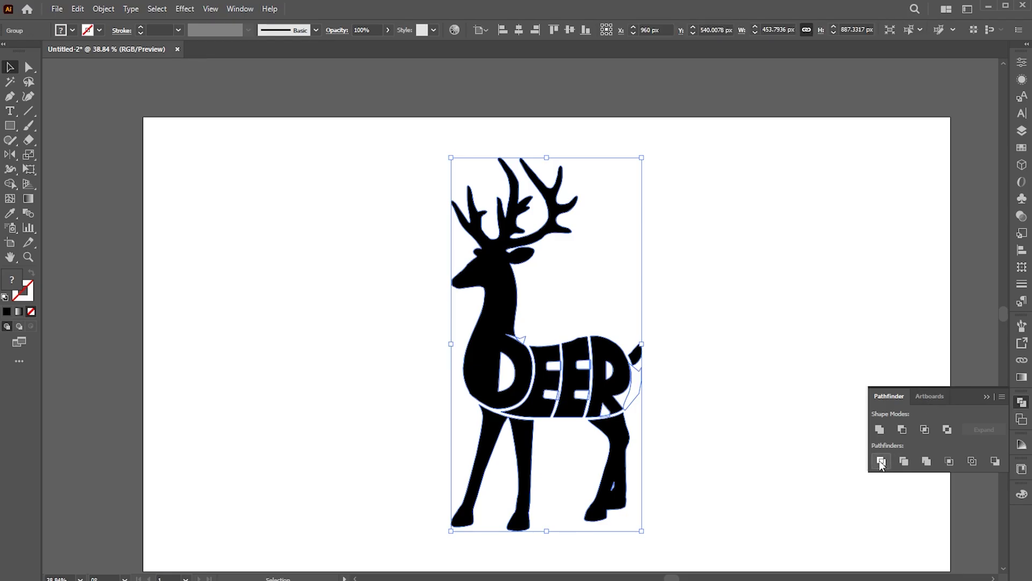
- Isolate the divided group, select all its black pieces with the Magic Wand and cut them
{"action": "double_click", "coordinate": [493, 308]}
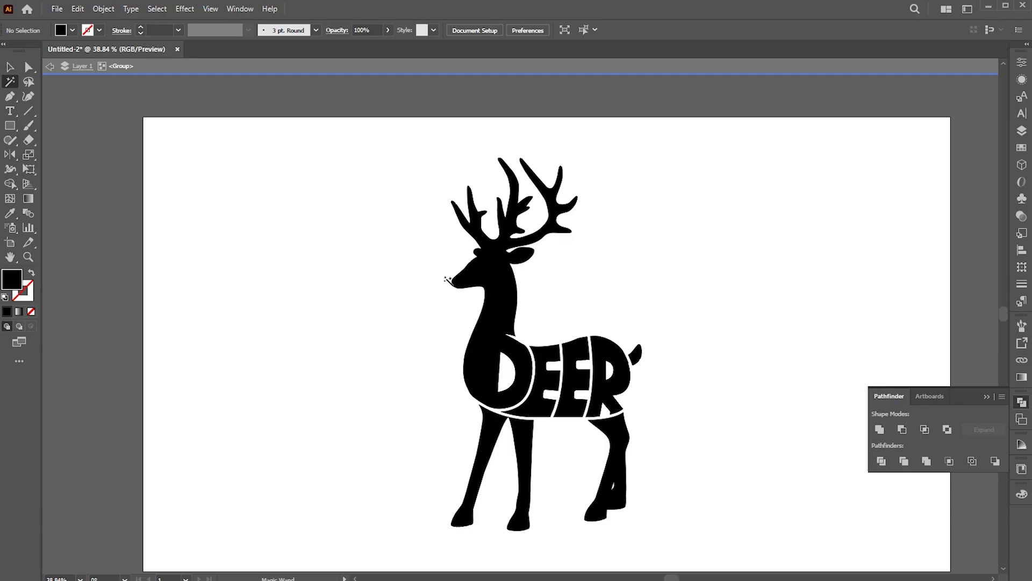
{"action": "left_click", "coordinate": [502, 283]}
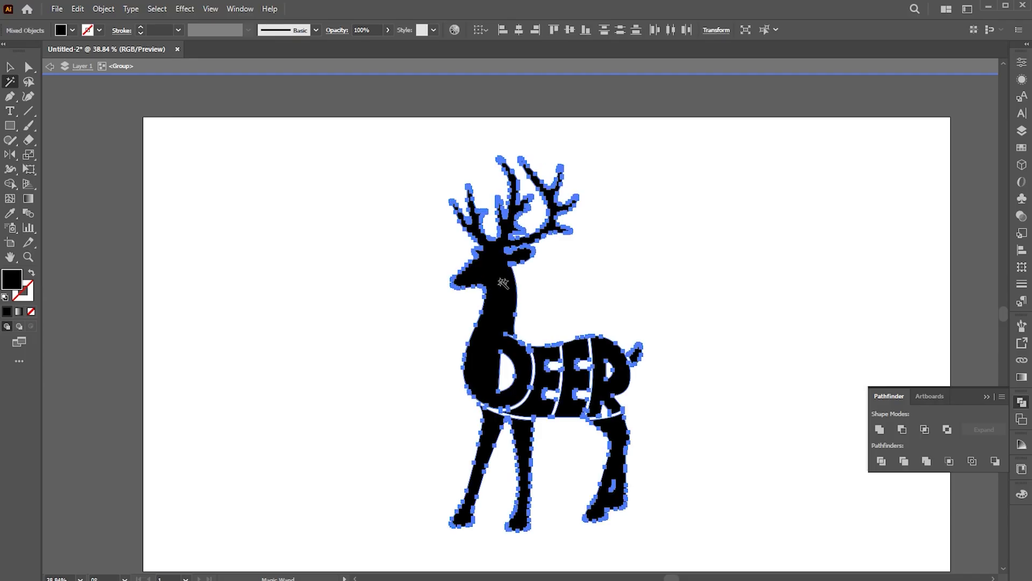
{"action": "left_click", "coordinate": [77, 9]}
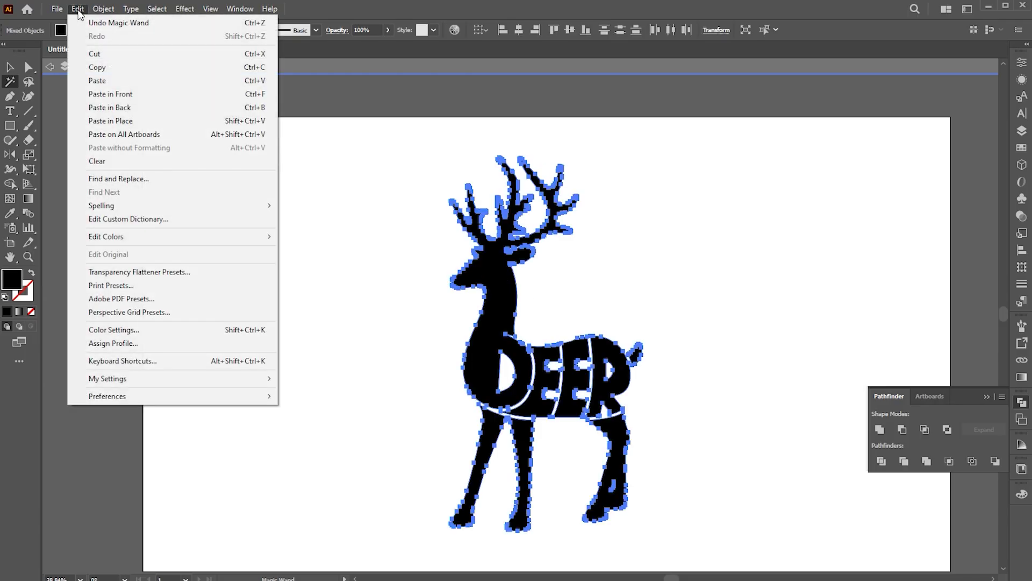
{"action": "left_click", "coordinate": [95, 55]}
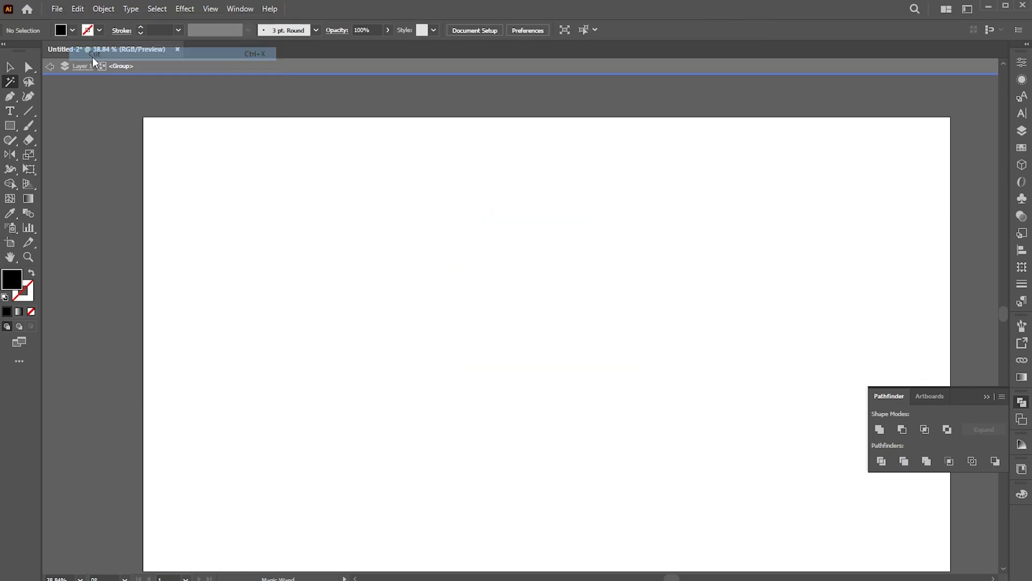
- Delete all leftover pieces inside the isolated group and leave isolation mode
{"action": "key", "text": "ctrl+a"}
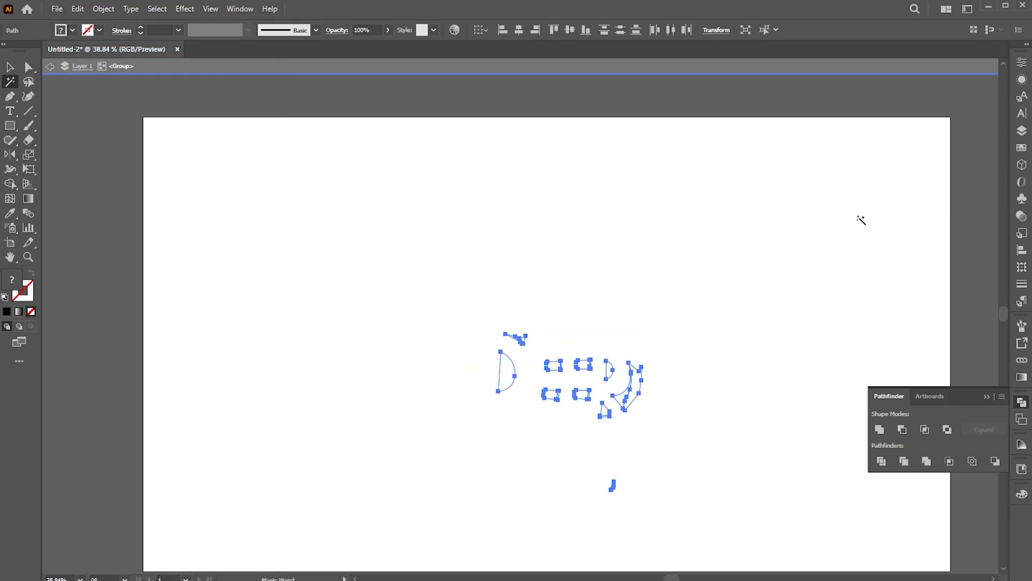
{"action": "key", "text": "Delete"}
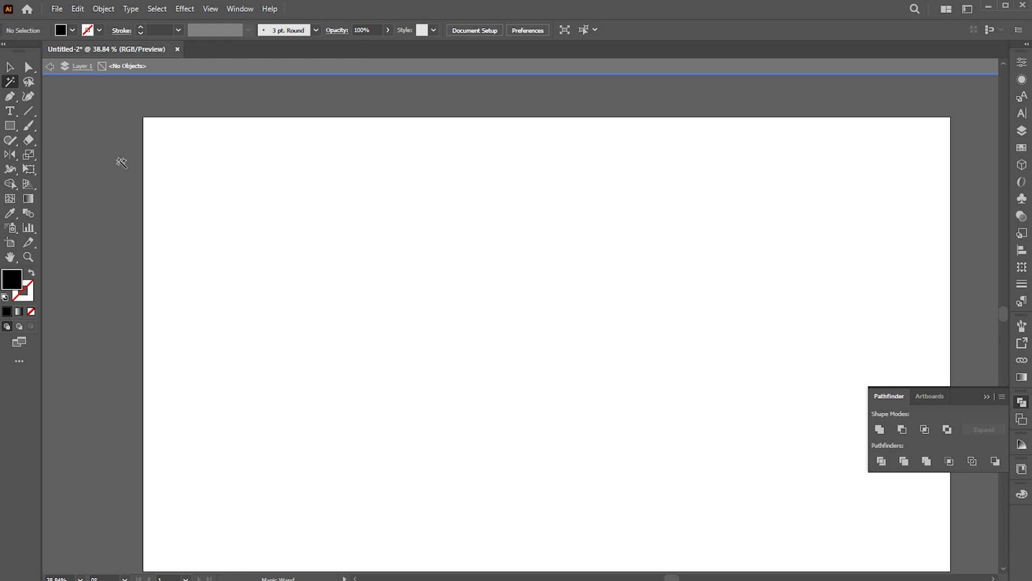
{"action": "double_click", "coordinate": [401, 227]}
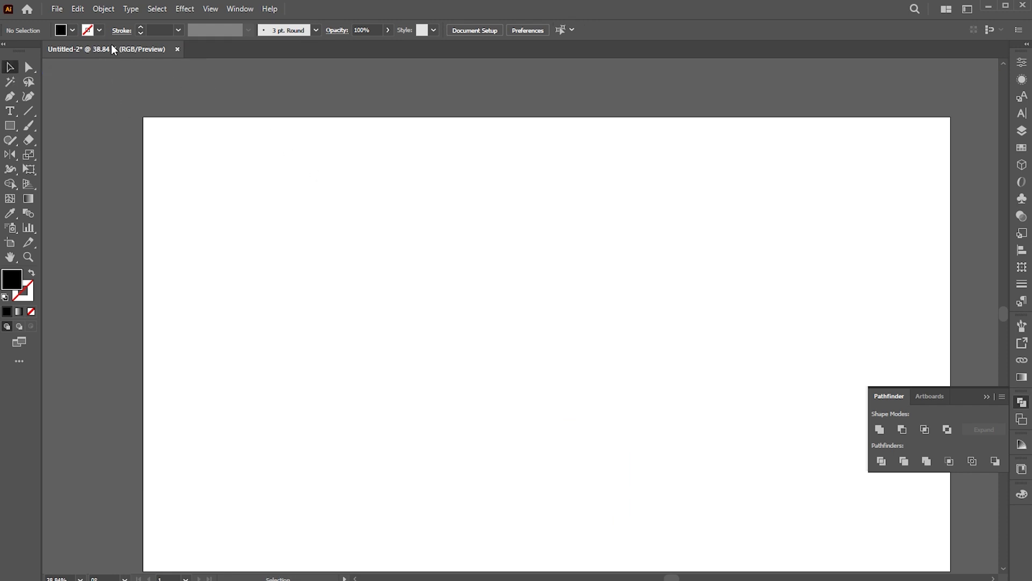
- Paste the cut black pieces in front and unite them with Pathfinder
{"action": "left_click", "coordinate": [77, 8]}
{"action": "left_click", "coordinate": [108, 94]}
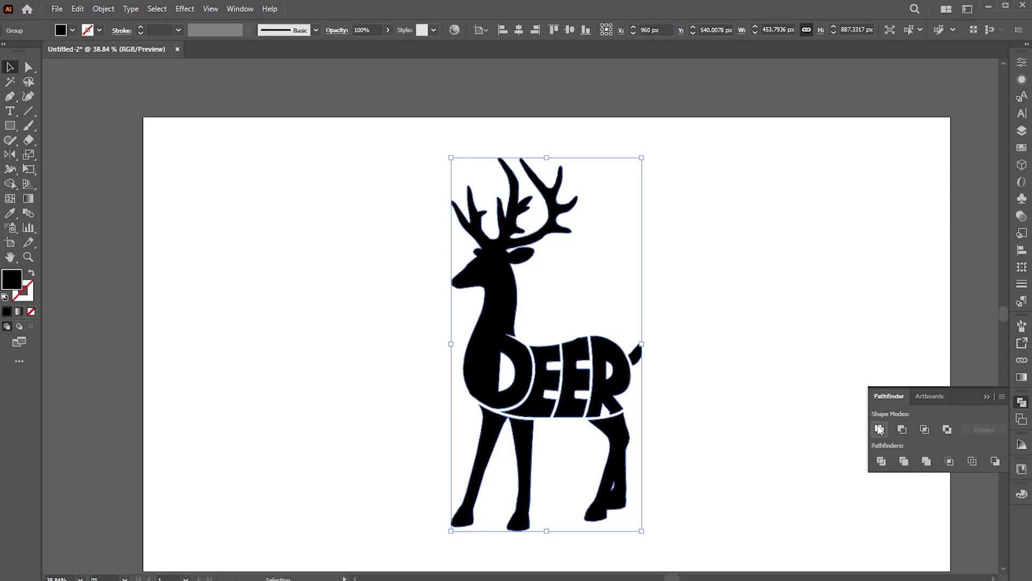
{"action": "left_click", "coordinate": [688, 371]}
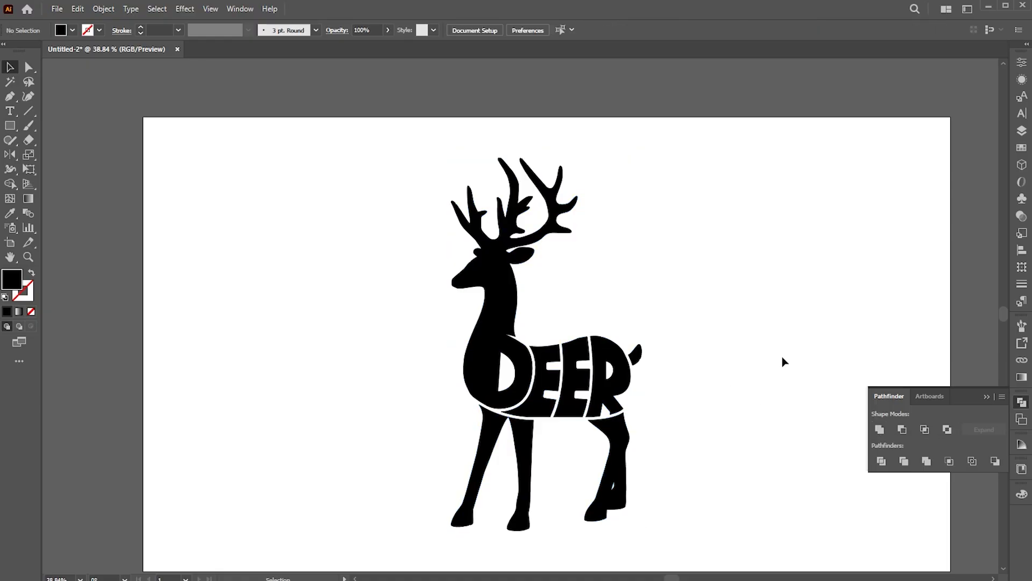
{"action": "left_click", "coordinate": [987, 398]}
- Set up the Smooth tool through its options, select the deer group and smooth the kink in the lower chest outline
{"action": "left_click_drag", "start_coordinate": [518, 410], "coordinate": [675, 415]}
{"action": "left_click_drag", "start_coordinate": [458, 366], "coordinate": [507, 367]}
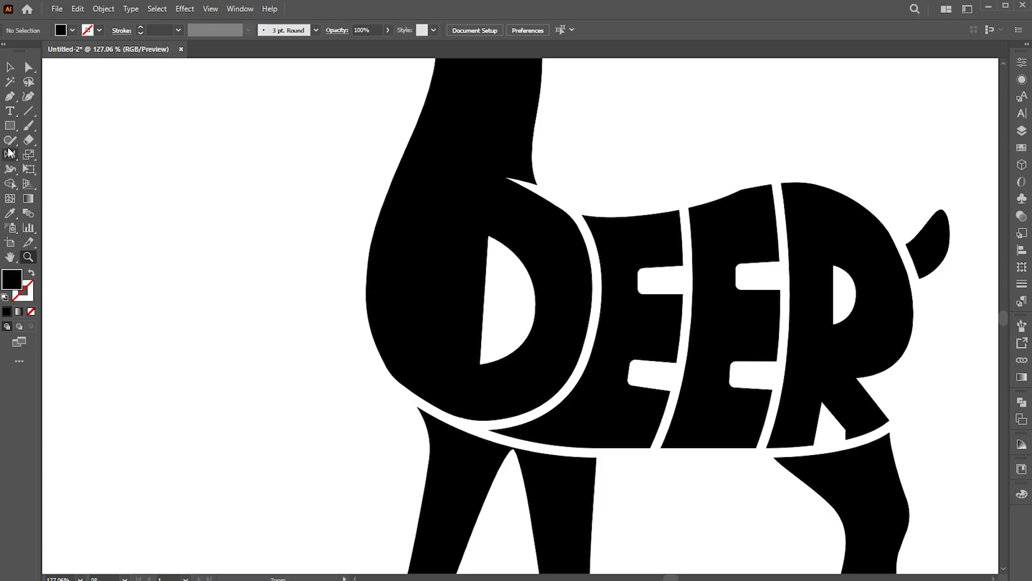
{"action": "left_click_drag", "start_coordinate": [11, 144], "coordinate": [62, 168]}
{"action": "double_click", "coordinate": [10, 140]}
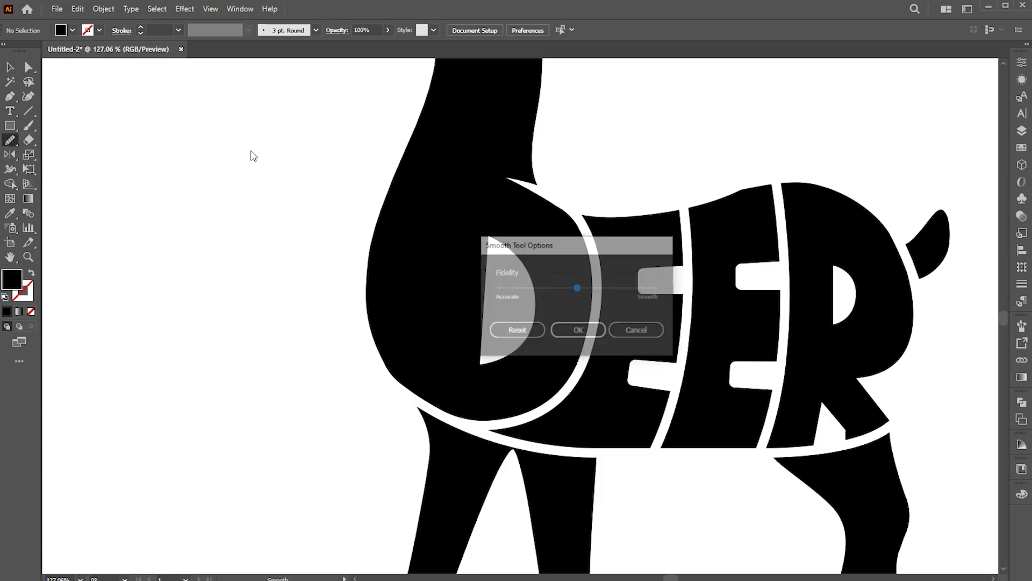
{"action": "left_click", "coordinate": [594, 328]}
{"action": "left_click", "coordinate": [444, 346], "text": "ctrl"}
{"action": "left_click_drag", "start_coordinate": [385, 365], "coordinate": [402, 378]}
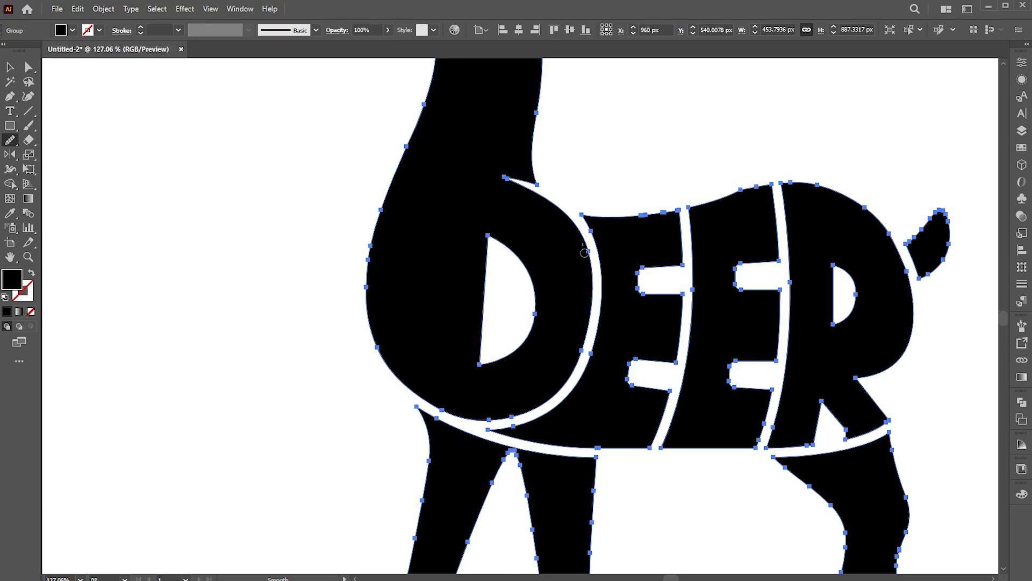
- Place two copies of the finished deer in a row to its right at equal spacing
{"action": "scroll", "coordinate": [548, 418], "scroll_direction": "right", "scroll_amount": 5}
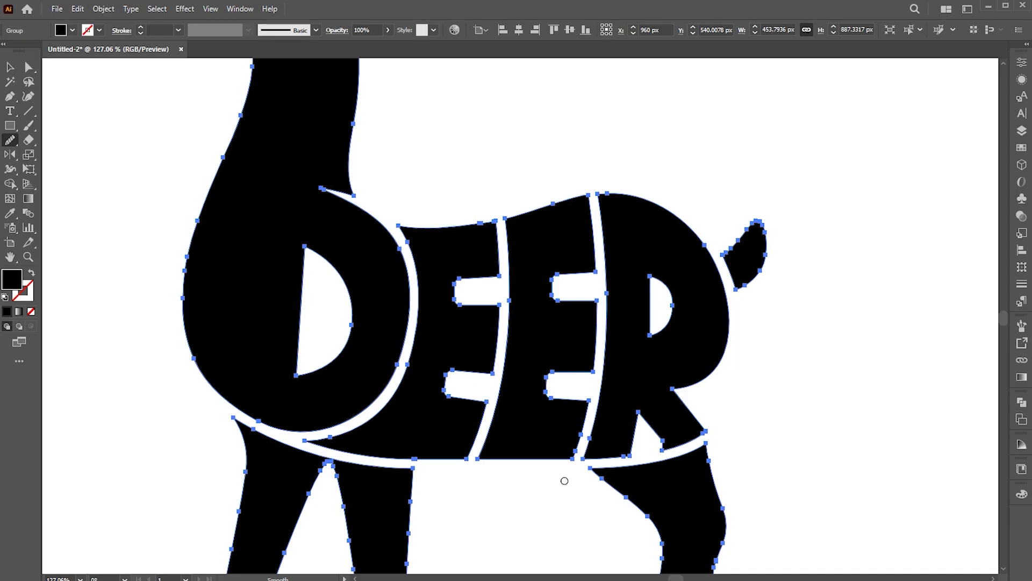
{"action": "left_click", "coordinate": [566, 492], "text": "ctrl"}
{"action": "key", "text": "z"}
{"action": "left_click_drag", "start_coordinate": [460, 344], "coordinate": [251, 311]}
{"action": "left_click_drag", "start_coordinate": [542, 352], "coordinate": [564, 363]}
{"action": "mouse_move", "coordinate": [593, 430]}
{"action": "left_mouse_down"}
{"action": "mouse_move", "coordinate": [607, 431]}
{"action": "mouse_move", "coordinate": [592, 437]}
{"action": "left_mouse_up"}
{"action": "left_click_drag", "start_coordinate": [593, 437], "coordinate": [606, 437]}
{"action": "key", "text": "v"}
{"action": "left_click_drag", "start_coordinate": [524, 389], "coordinate": [601, 381]}
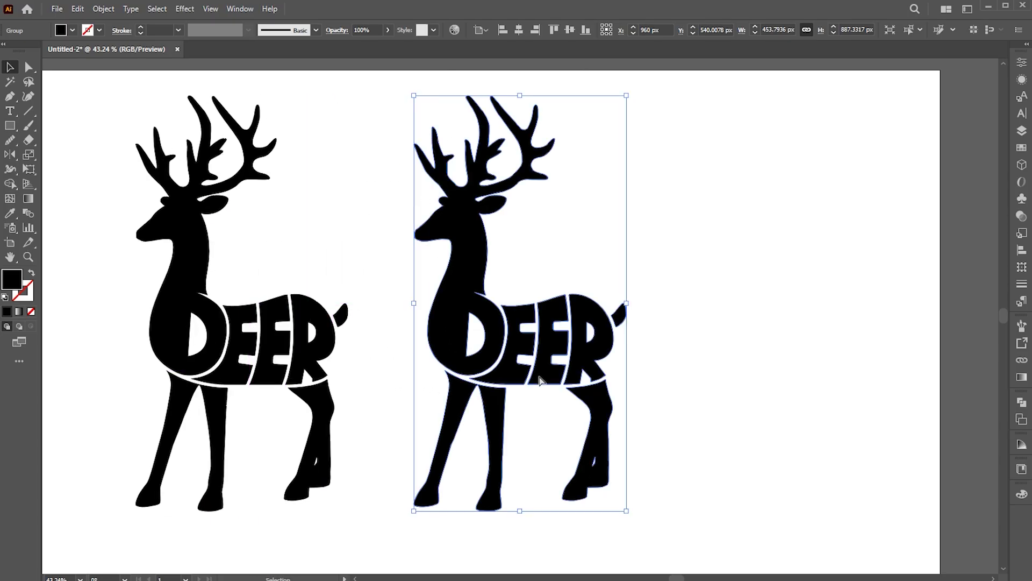
{"action": "key", "text": "ctrl+d"}
- Fill the middle deer with solid brown #633913
{"action": "left_click", "coordinate": [602, 348]}
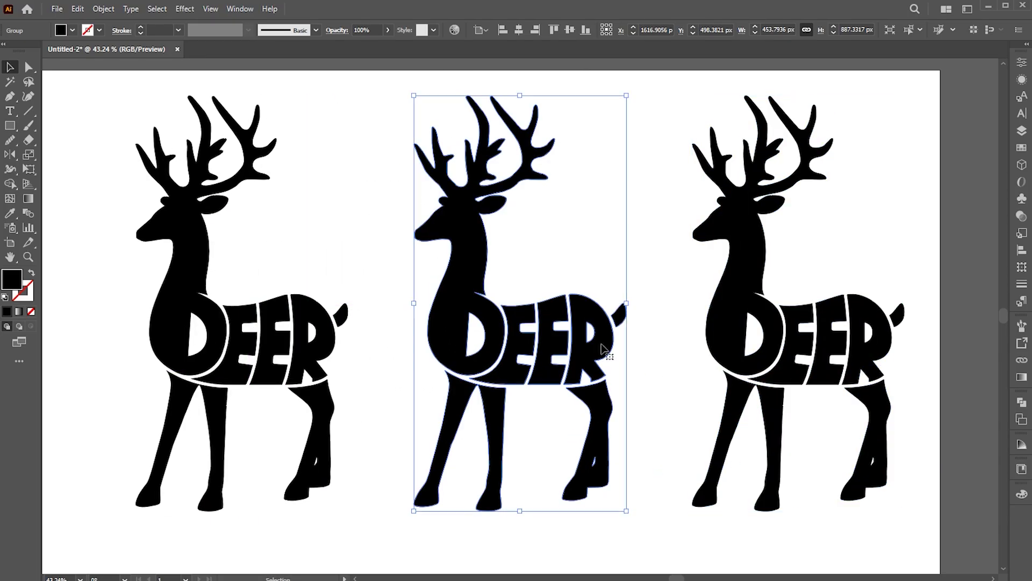
{"action": "double_click", "coordinate": [12, 279]}
{"action": "left_click", "coordinate": [745, 249]}
{"action": "left_click_drag", "start_coordinate": [687, 173], "coordinate": [697, 201]}
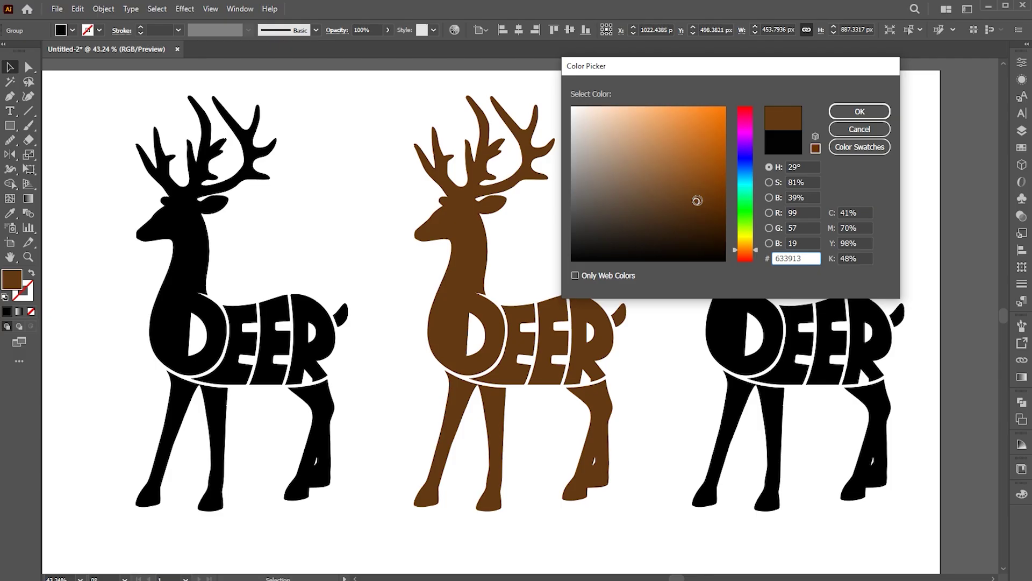
{"action": "left_click", "coordinate": [859, 111]}
- Apply a linear white-to-black gradient fill to the third deer
{"action": "left_click", "coordinate": [752, 231]}
{"action": "key", "text": "g"}
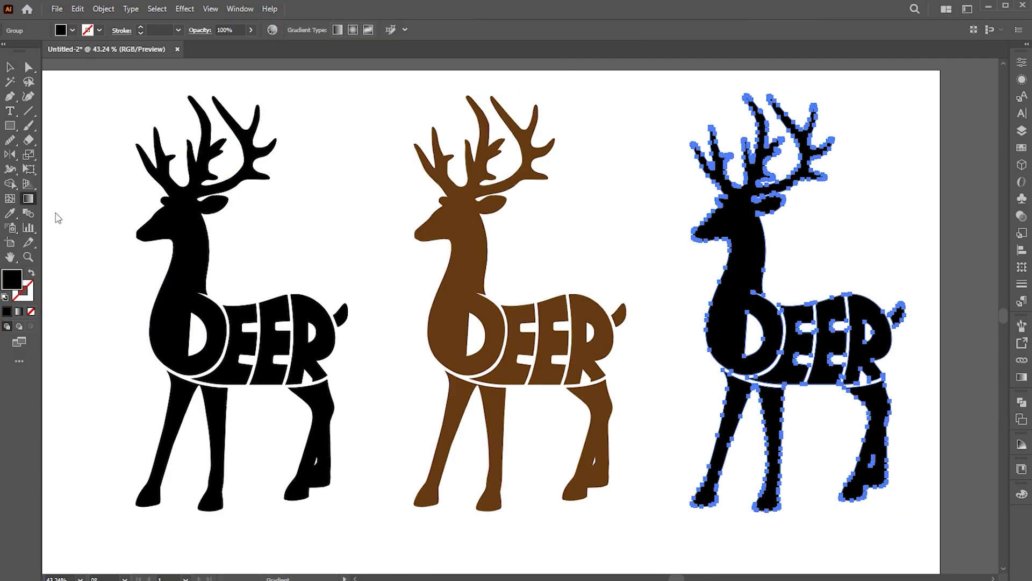
{"action": "left_click", "coordinate": [1021, 378]}
{"action": "left_click", "coordinate": [881, 342]}
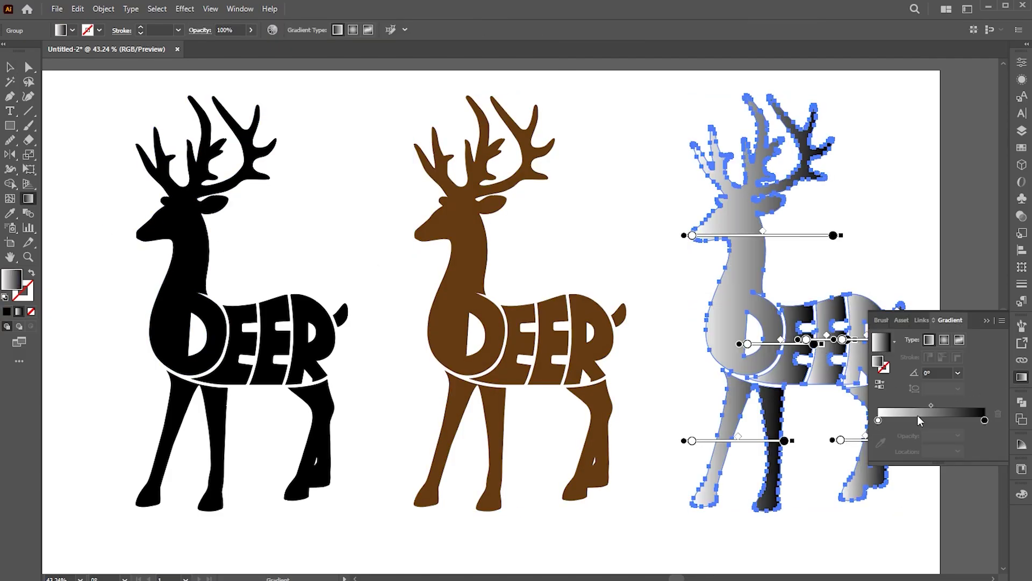
- Recolor the third deer's gradient with a dark brown swatch for the black stop and a light tan swatch for the white stop
{"action": "double_click", "coordinate": [984, 419]}
{"action": "left_click", "coordinate": [827, 485]}
{"action": "left_click", "coordinate": [897, 475]}
{"action": "left_click", "coordinate": [878, 420]}
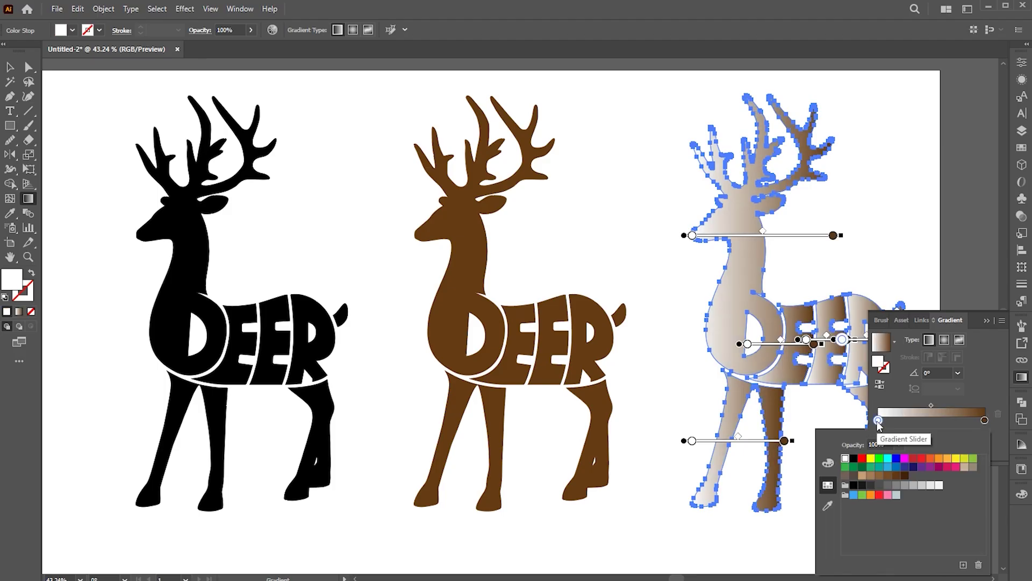
{"action": "left_click", "coordinate": [861, 475]}
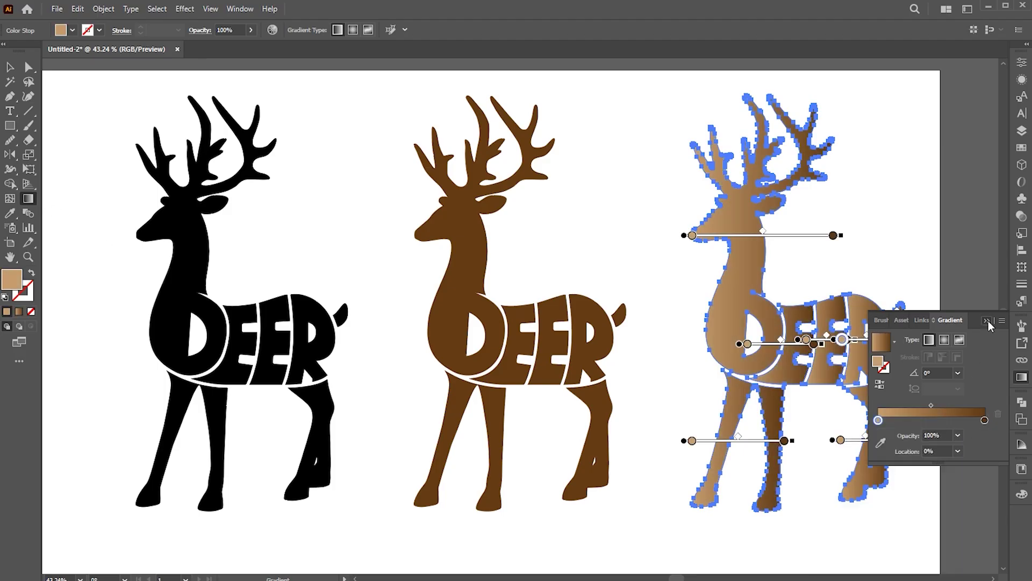
{"action": "left_click", "coordinate": [988, 321]}
- Angle the third deer's gradient diagonally downward, from light tan at the antlers to dark brown at the hooves, and deselect the artwork
{"action": "left_click_drag", "start_coordinate": [802, 175], "coordinate": [817, 459]}
{"action": "left_click_drag", "start_coordinate": [877, 498], "coordinate": [786, 223]}
{"action": "left_click_drag", "start_coordinate": [879, 248], "coordinate": [769, 453]}
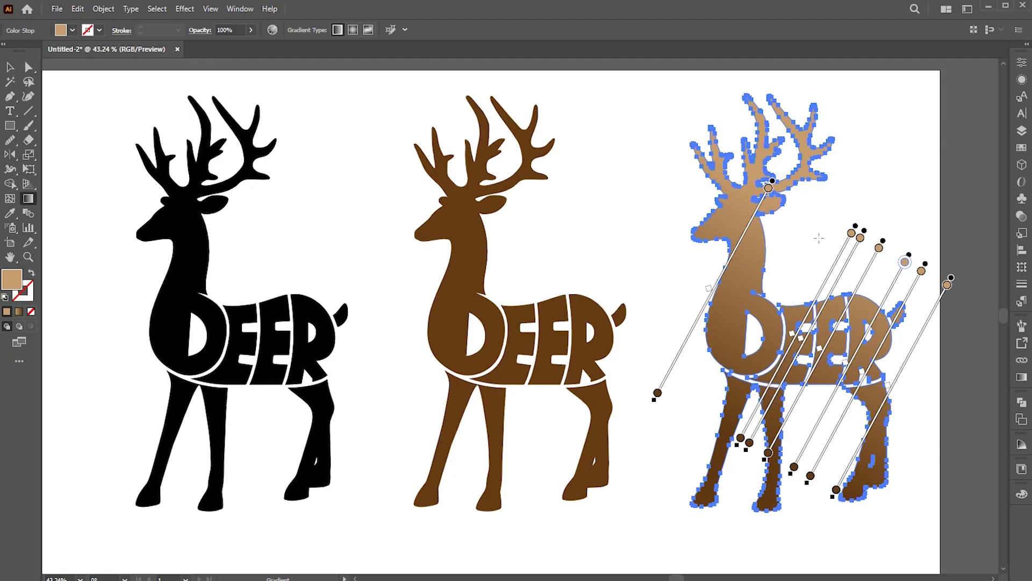
{"action": "key", "text": "v"}
{"action": "left_click", "coordinate": [857, 192]}
{"action": "key", "text": "z"}
{"action": "left_click_drag", "start_coordinate": [887, 234], "coordinate": [832, 233]}
{"action": "left_click_drag", "start_coordinate": [769, 216], "coordinate": [809, 226]}
{"action": "left_click_drag", "start_coordinate": [809, 227], "coordinate": [820, 202]}
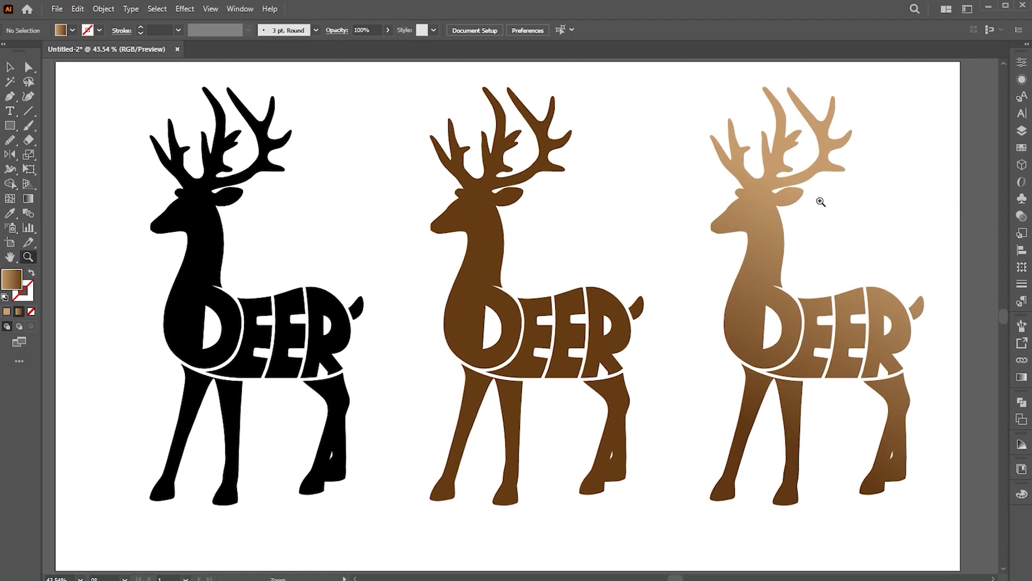